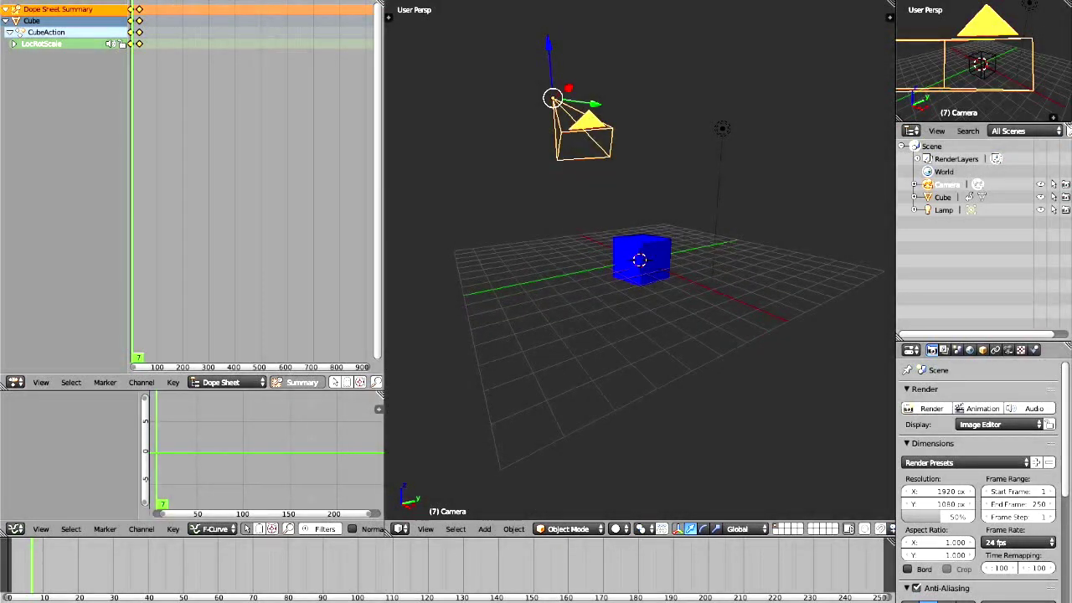
Switch from the animation screen layout to the layout with a single large 3D view
click(183, 13)
click(188, 47)
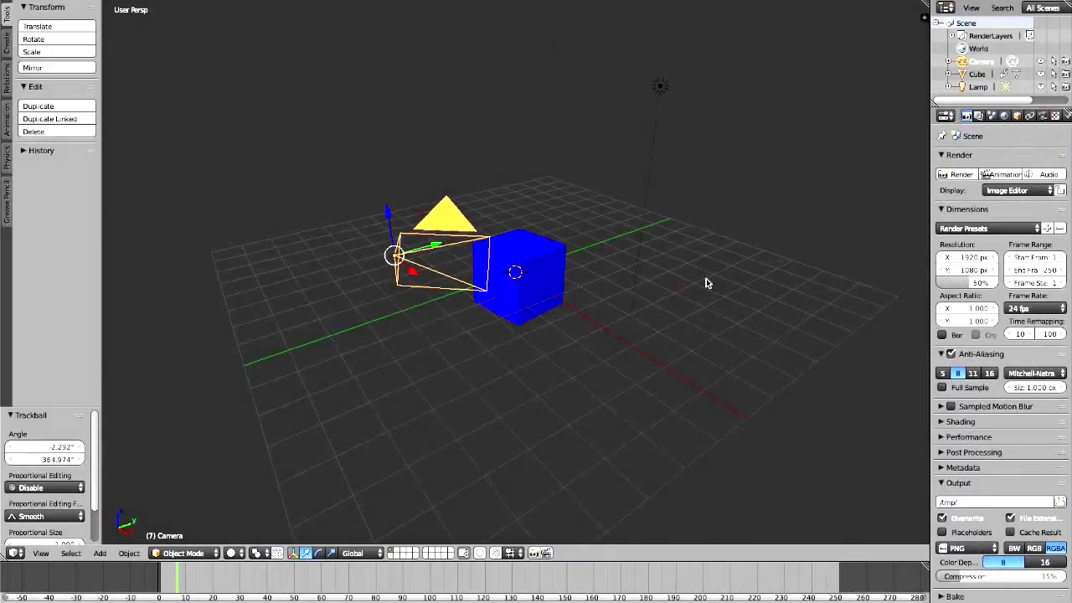
scroll(706, 283, up, 6)
scroll(706, 283, down, 10)
scroll(708, 284, up, 9)
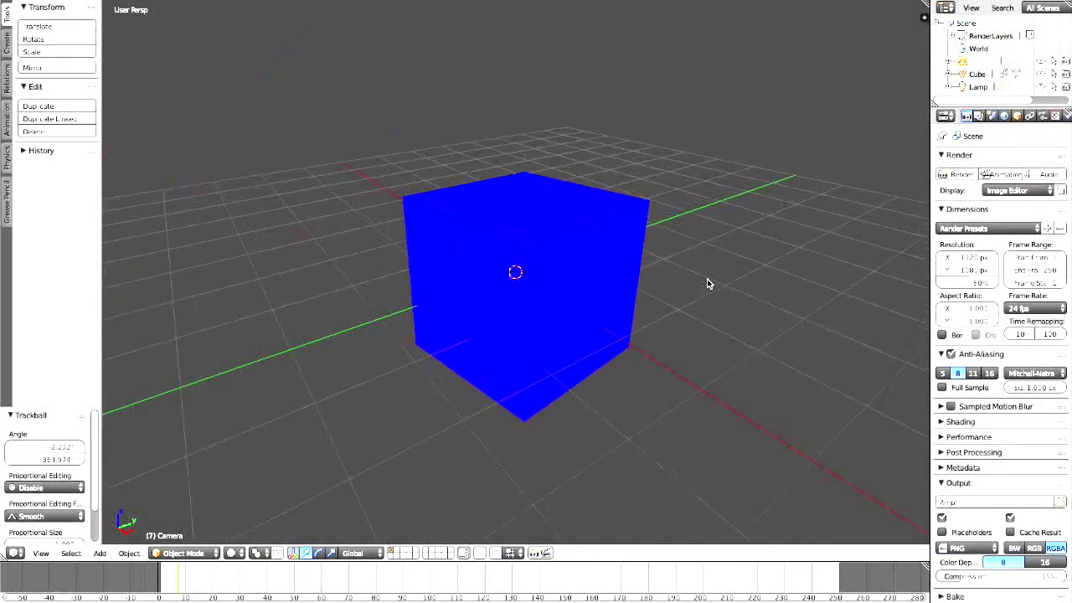
scroll(708, 284, down, 7)
scroll(708, 284, up, 7)
Select the blue cube, move it up above the grid and rotate it freely about two view axes
middle_drag(708, 284, 560, 251)
right_click(560, 251)
middle_drag(660, 217, 660, 219)
scroll(660, 219, down, 3)
key(g)
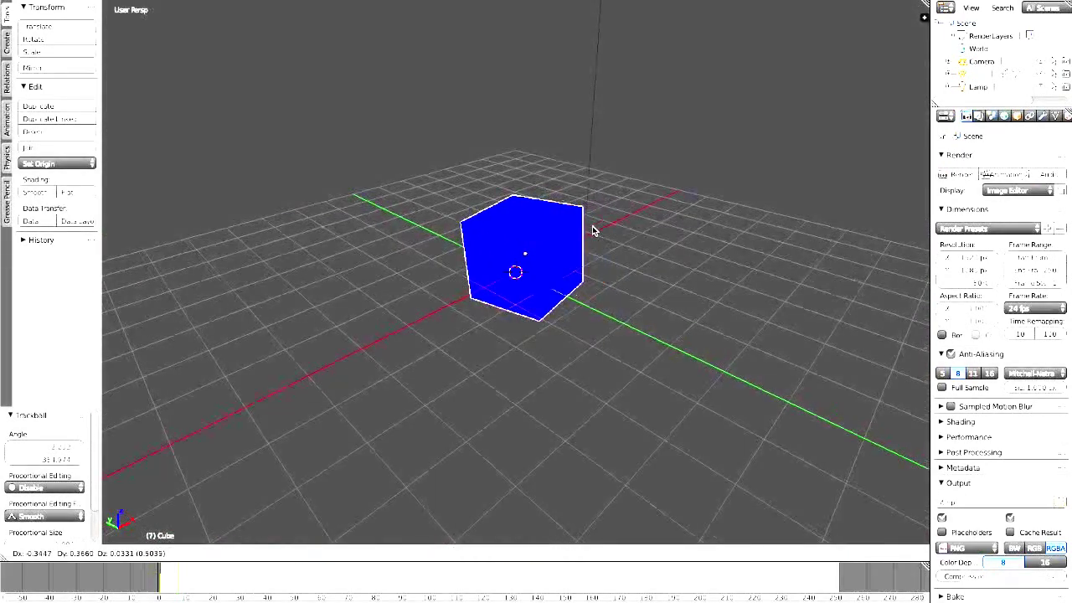
click(646, 124)
middle_drag(611, 302, 638, 286)
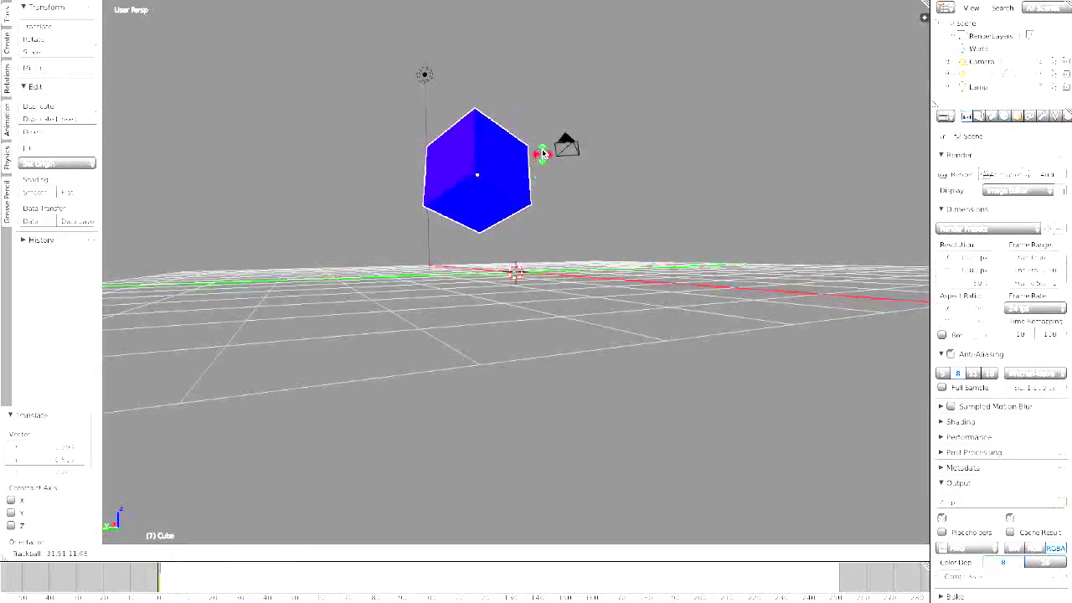
click(546, 139)
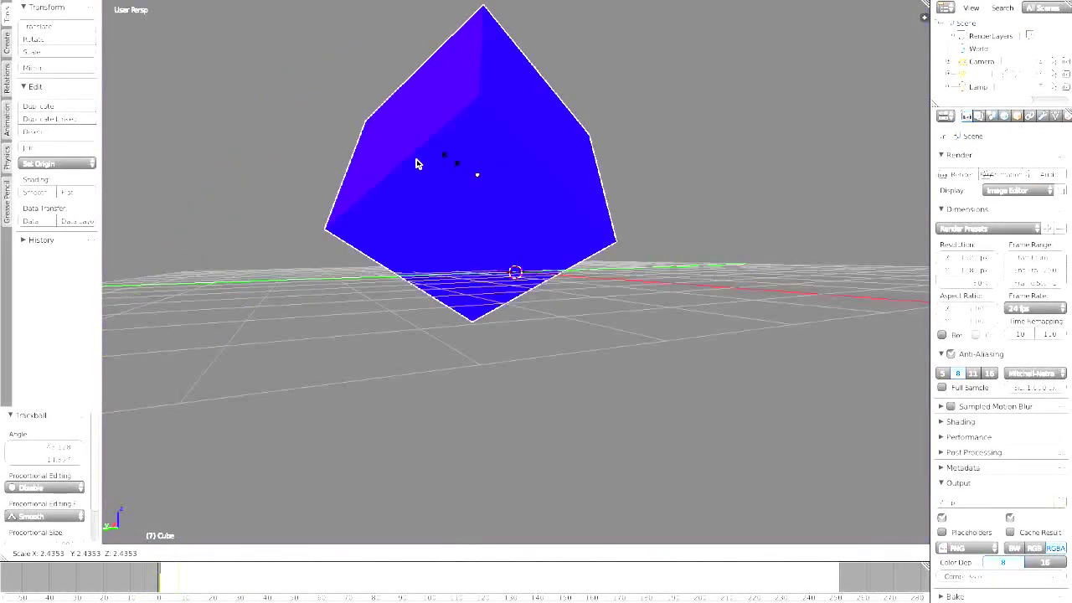
Scale the floating blue cube down uniformly to about 0.59 of its size
right_click(407, 179)
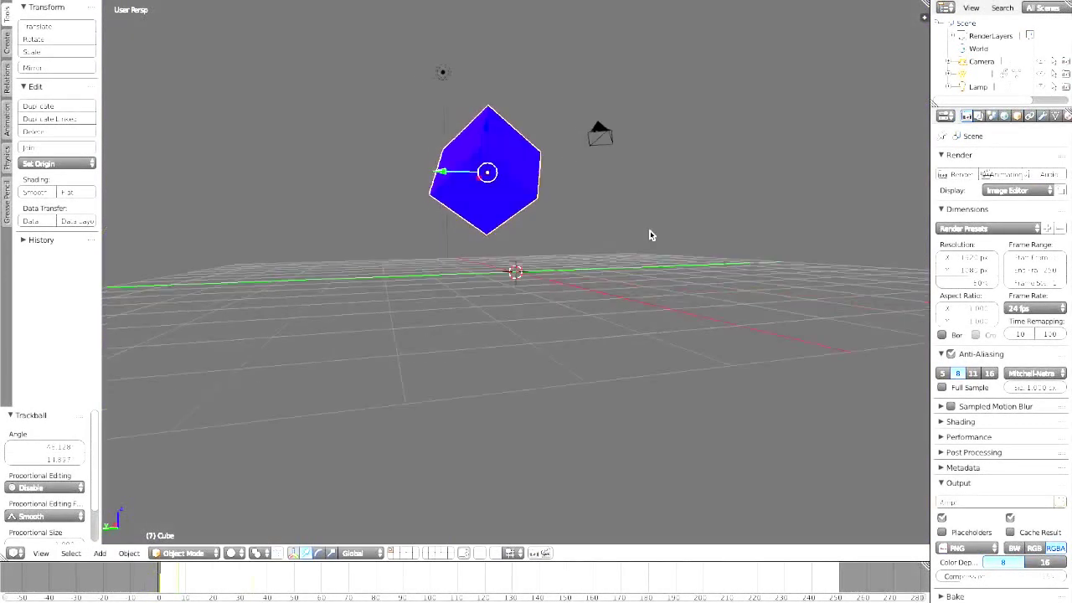
middle_drag(650, 231, 449, 210)
key(s)
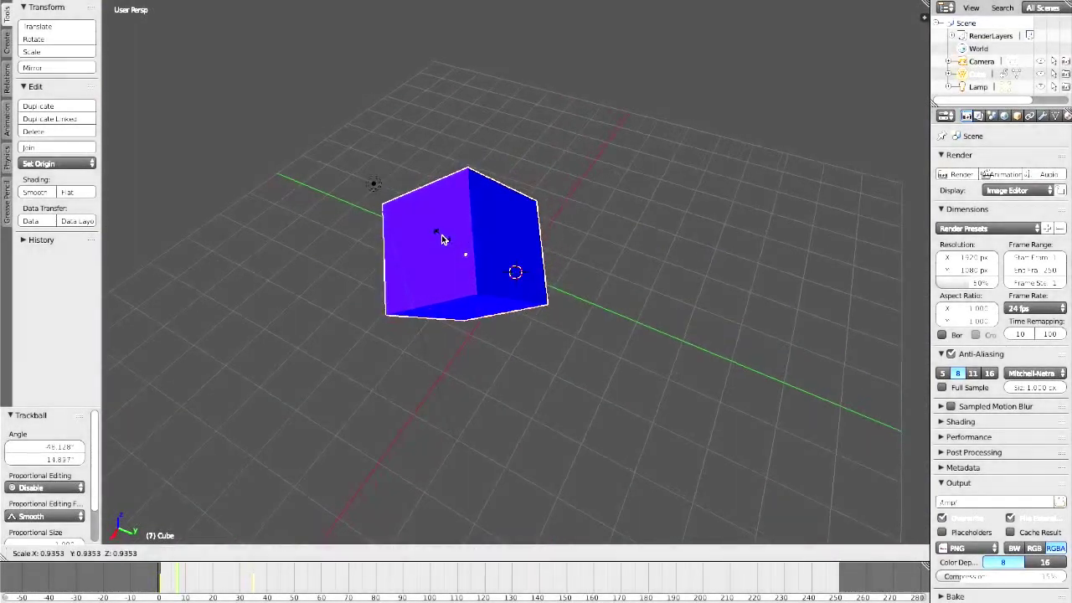
click(453, 248)
middle_drag(477, 308, 547, 257)
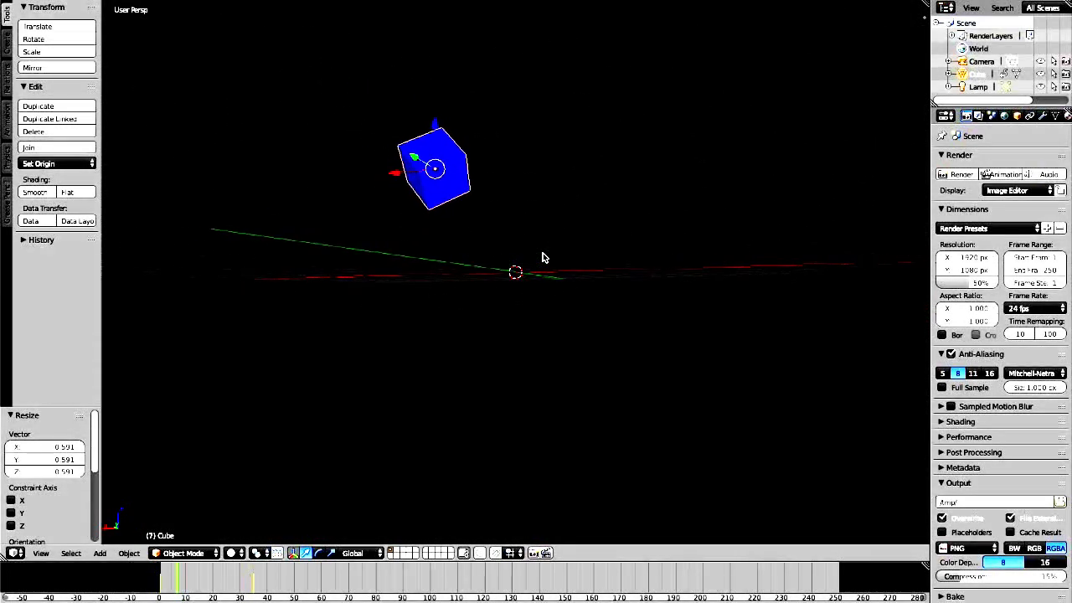
middle_drag(543, 253, 542, 253)
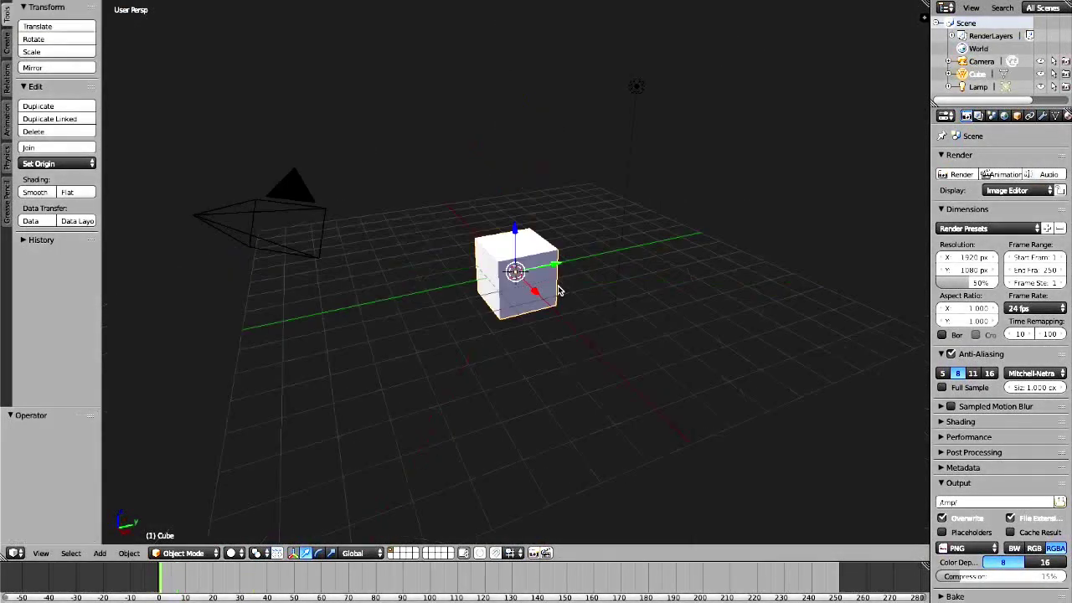
Scale the default white cube down uniformly to about 0.60 of its size
middle_drag(603, 292, 607, 291)
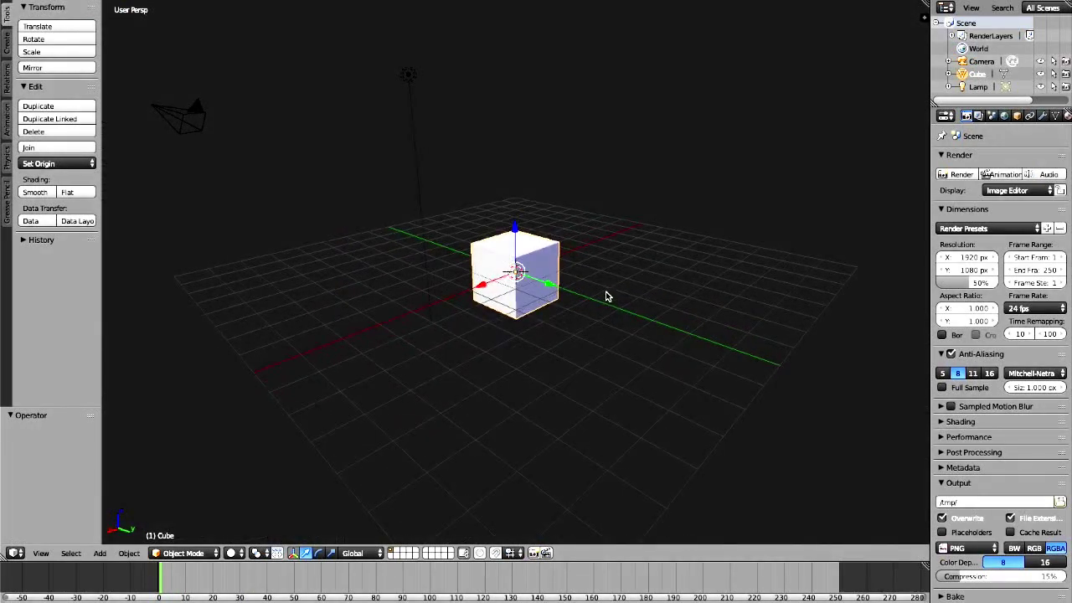
key(s)
click(535, 273)
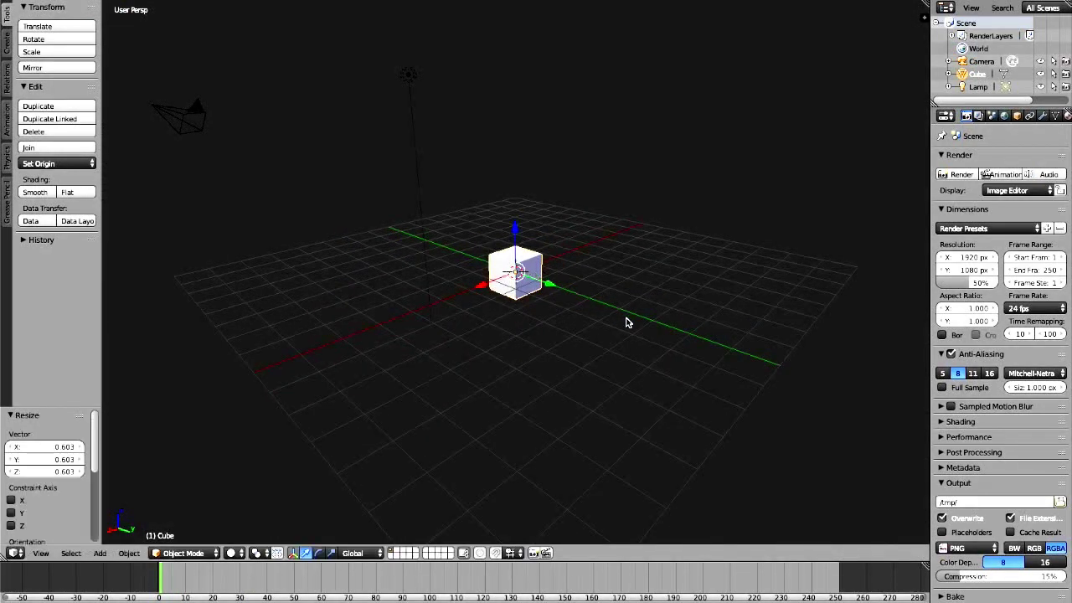
Open the material settings of the scaled white cube
middle_drag(627, 320, 628, 319)
key(KP_4)
key(KP_4)
key(KP_4)
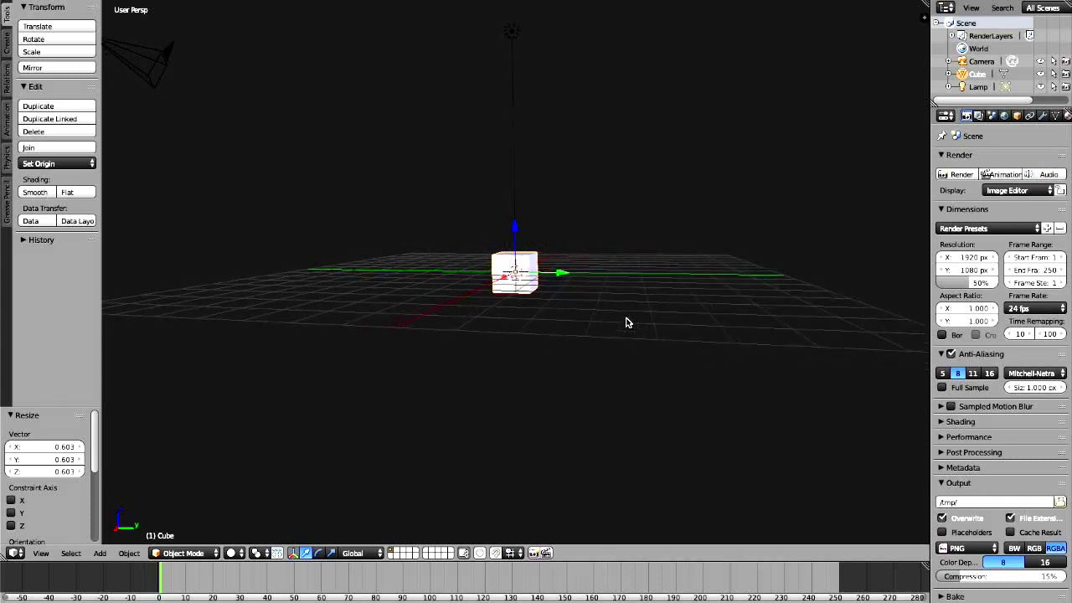
key(KP_4)
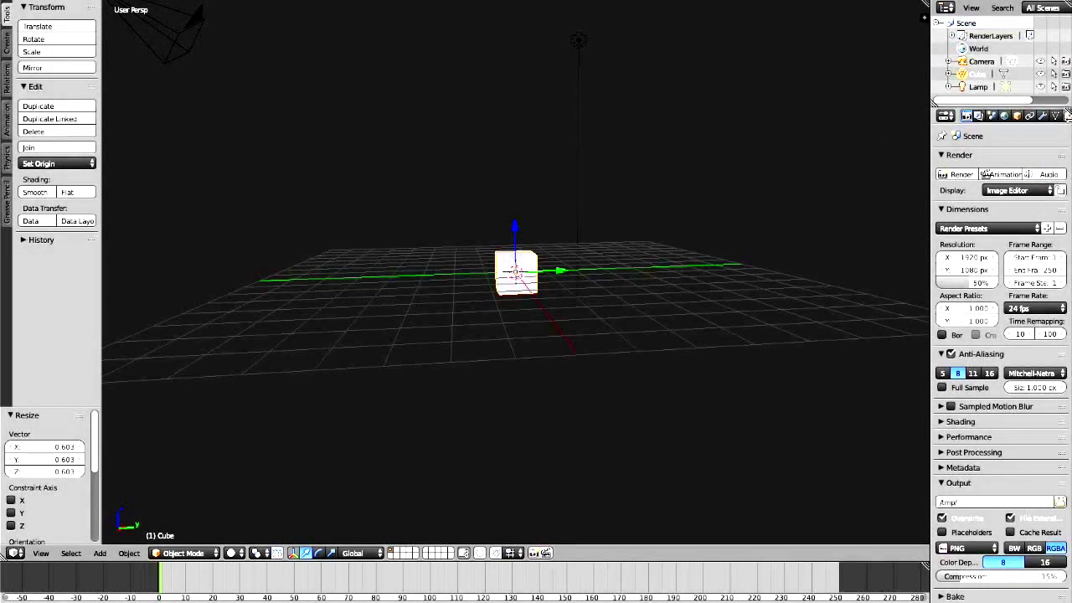
click(1067, 116)
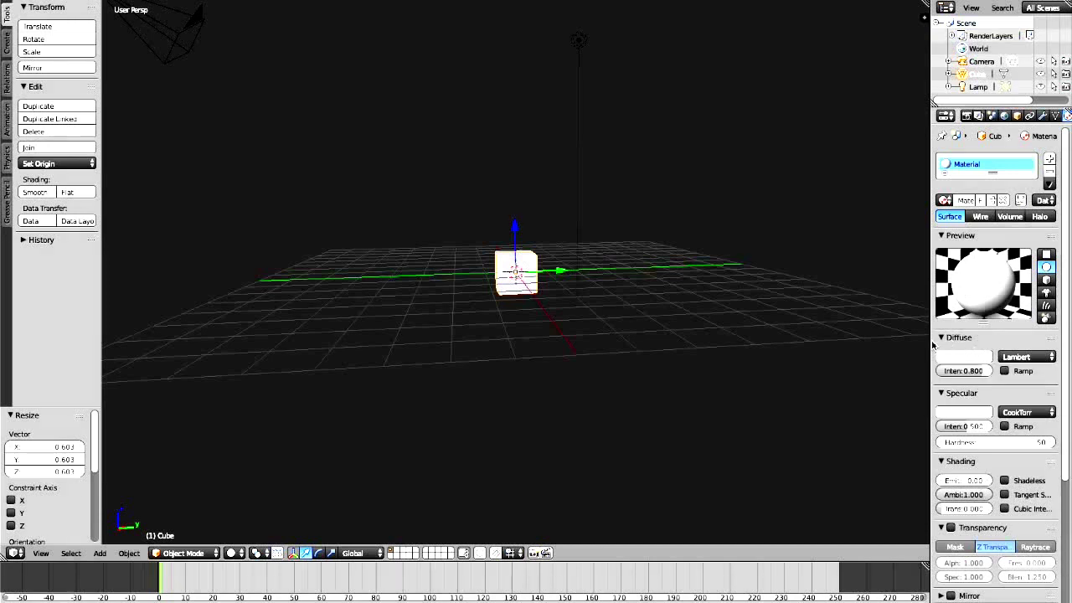
click(960, 358)
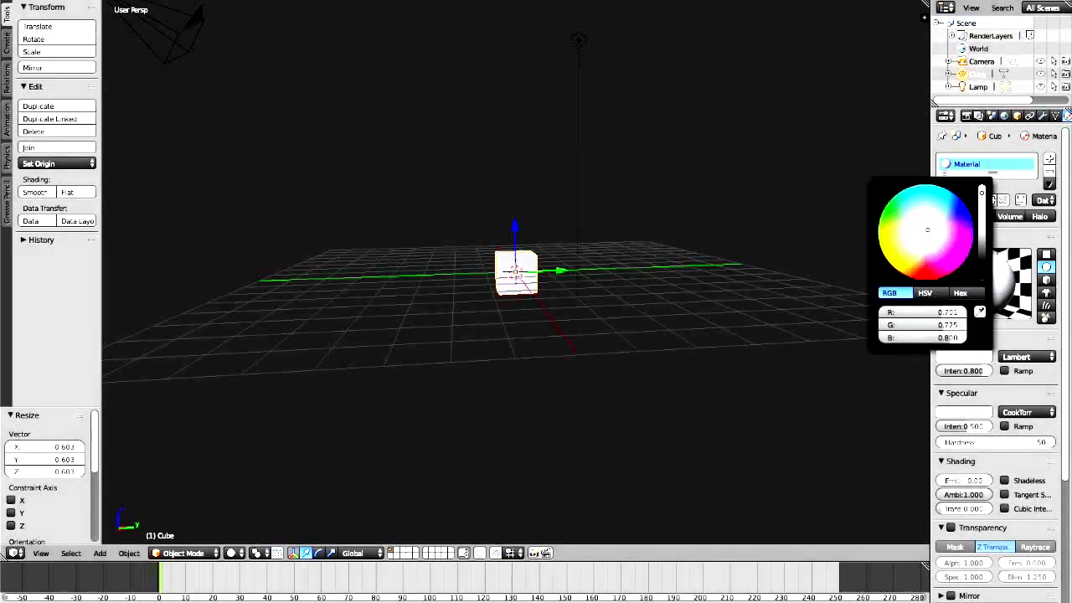
mouse_move(927, 230)
mouse_down()
mouse_move(965, 211)
mouse_move(891, 241)
mouse_move(909, 211)
mouse_up()
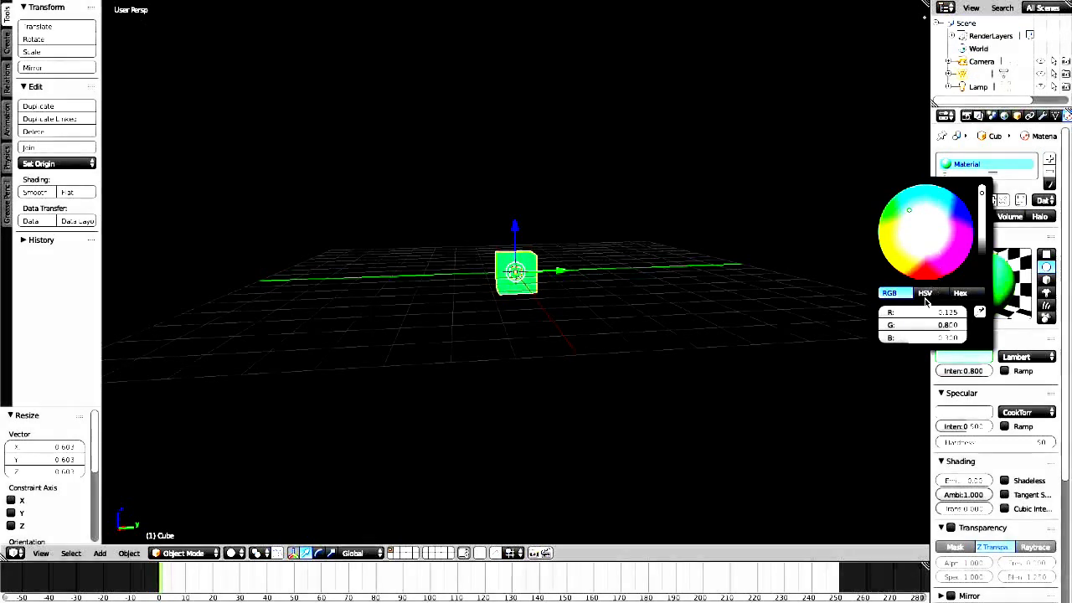
click(960, 292)
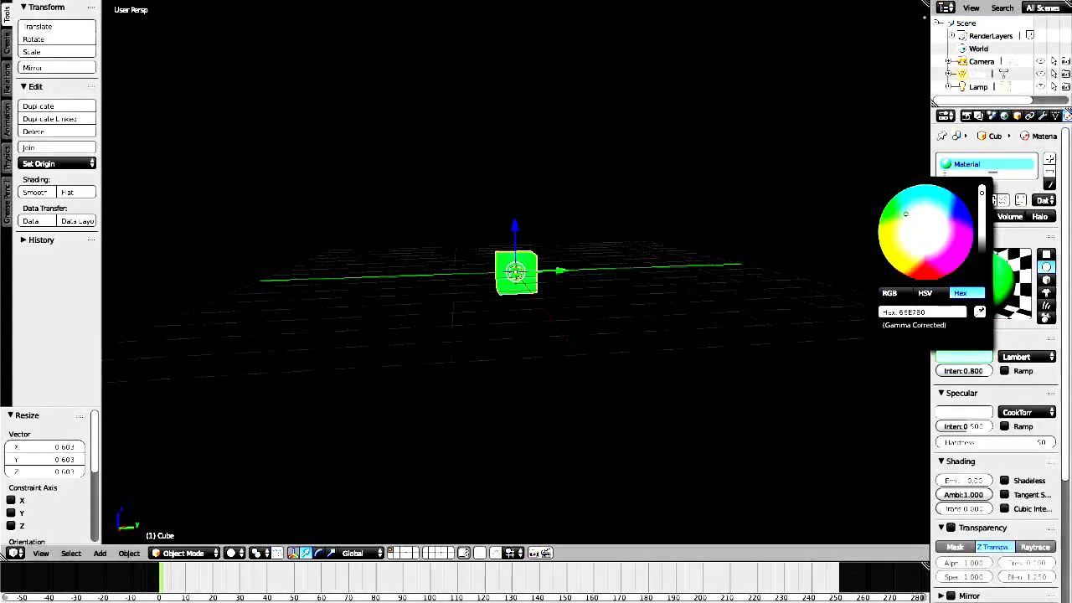
mouse_move(906, 214)
mouse_down()
mouse_move(922, 242)
mouse_move(966, 219)
mouse_move(954, 233)
mouse_up()
key(Escape)
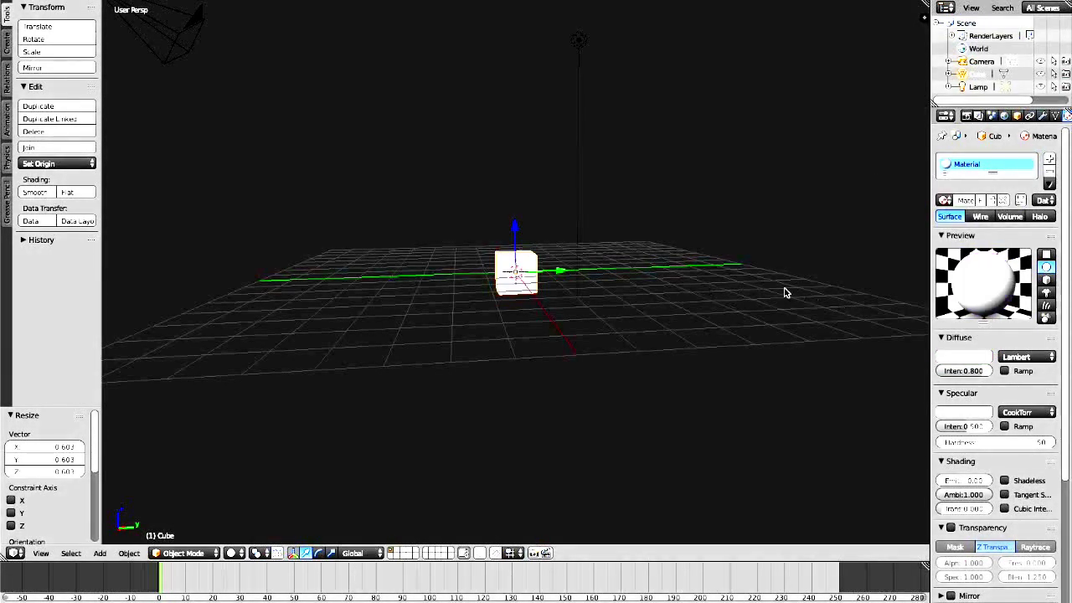
Set the diffuse colour of the cube's material to blue-violet, using the RGB colour mode
click(954, 359)
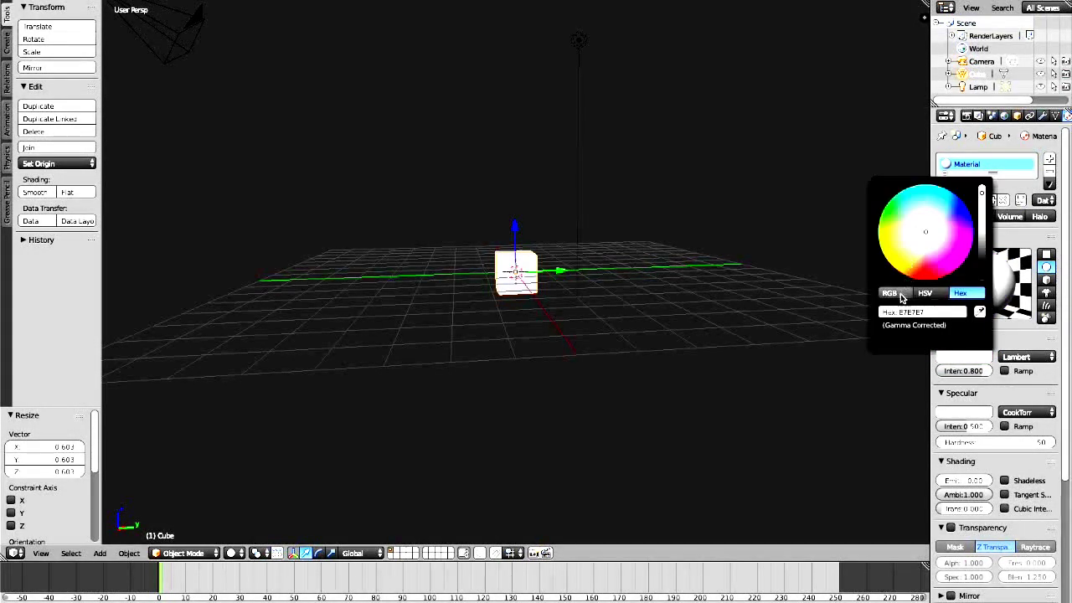
click(890, 293)
click(935, 241)
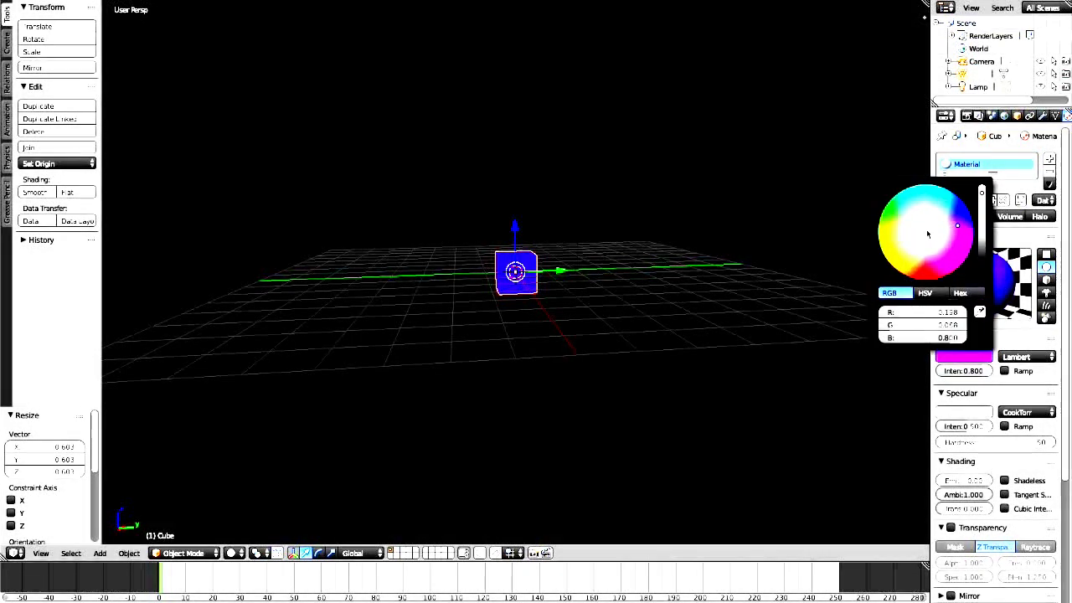
Examine the coloured cube from several sides and heights
key(KP_4)
key(KP_4)
key(KP_4)
key(KP_4)
key(KP_4)
key(KP_4)
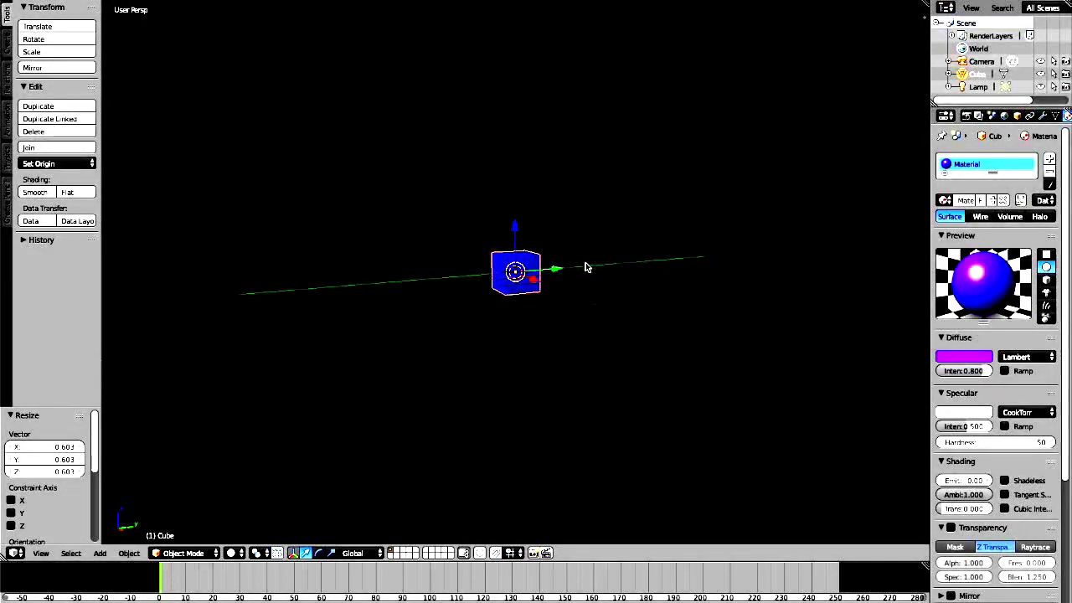
key(KP_8)
key(KP_8)
key(KP_8)
key(KP_8)
key(KP_8)
middle_drag(599, 268, 599, 263)
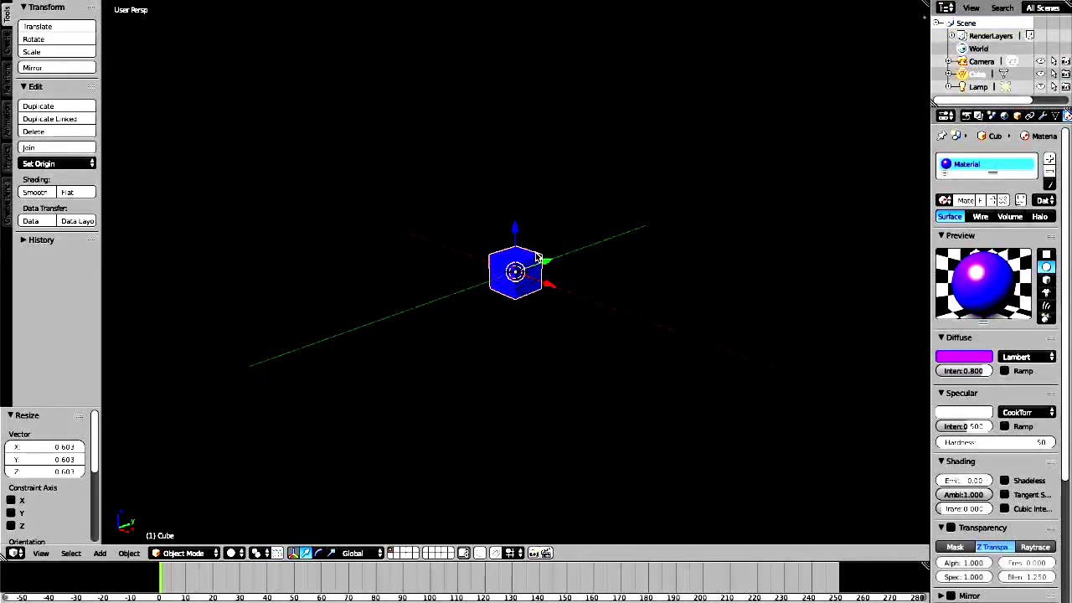
Paste a copy of the cube and raise it about 1.18 units so it sits on the original
key(ctrl+v)
key(g)
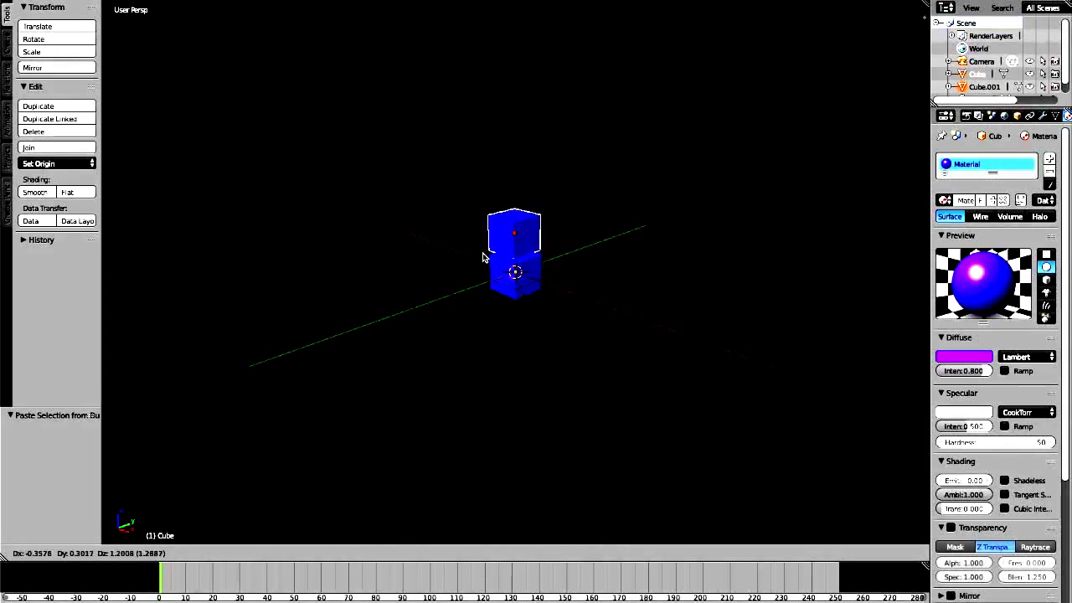
click(485, 258)
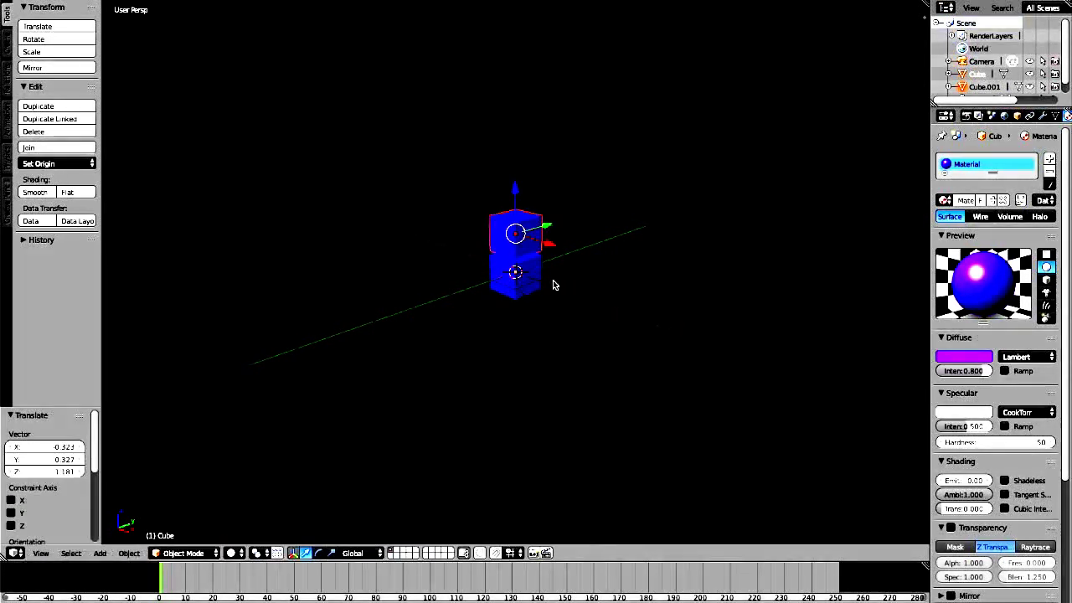
Fine-tune the upper cube's position with two small moves to align it over the lower cube
key(g)
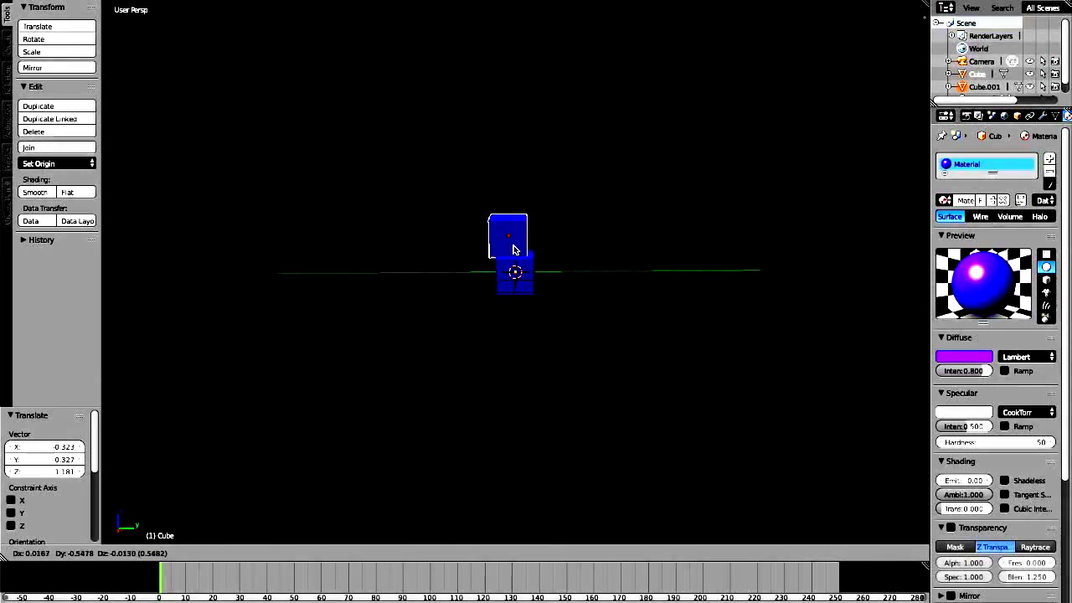
click(521, 249)
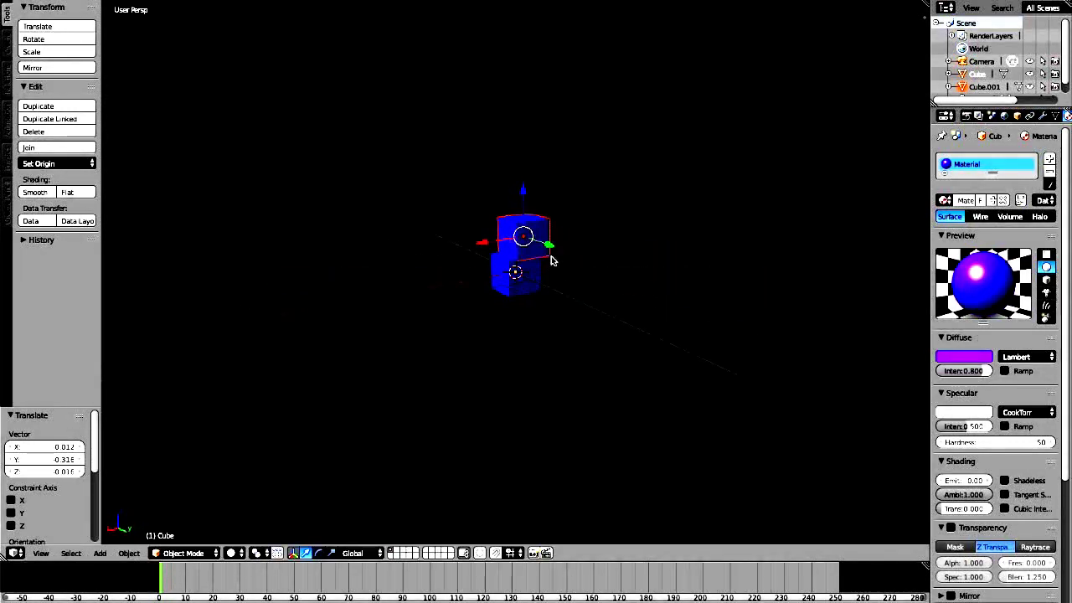
key(g)
click(529, 252)
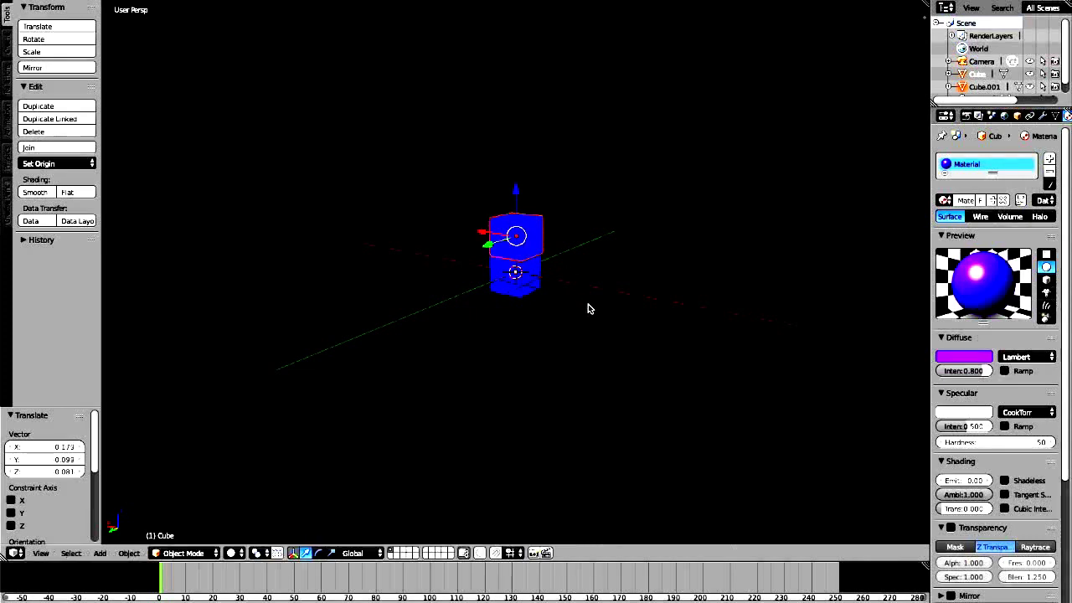
Select both stacked cubes, paste a copy of the pair and try to move the copies up to extend the tower
middle_drag(629, 335, 629, 335)
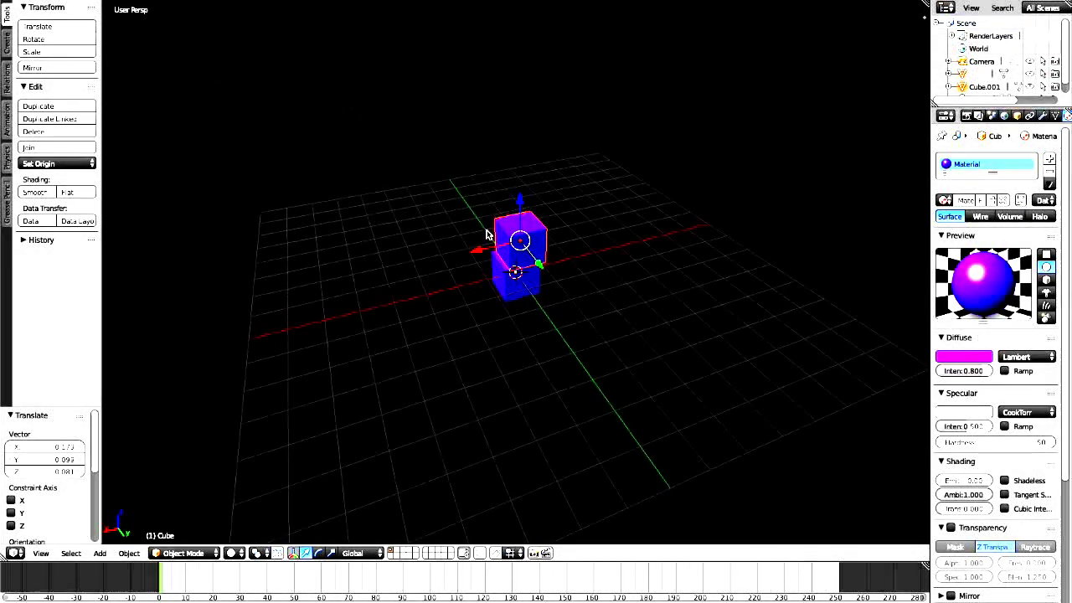
key(ctrl)
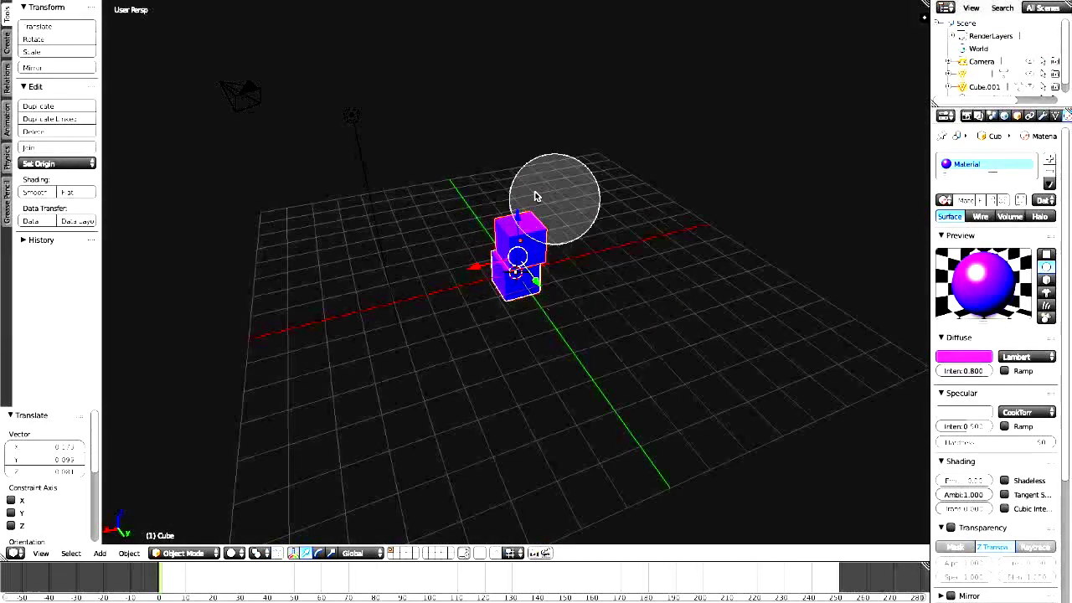
middle_drag(721, 245, 658, 234)
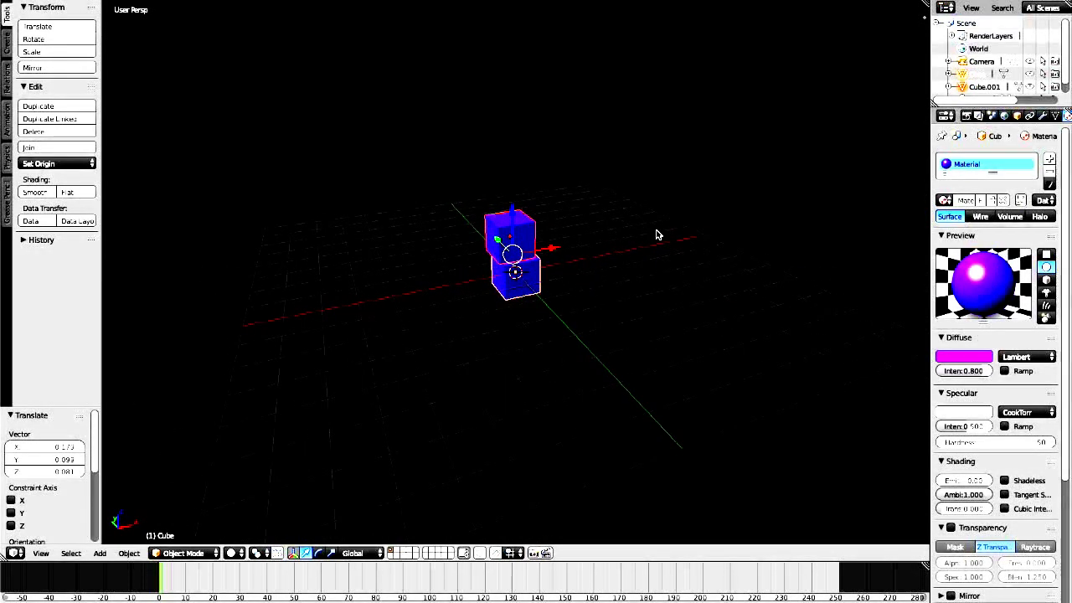
key(ctrl+v)
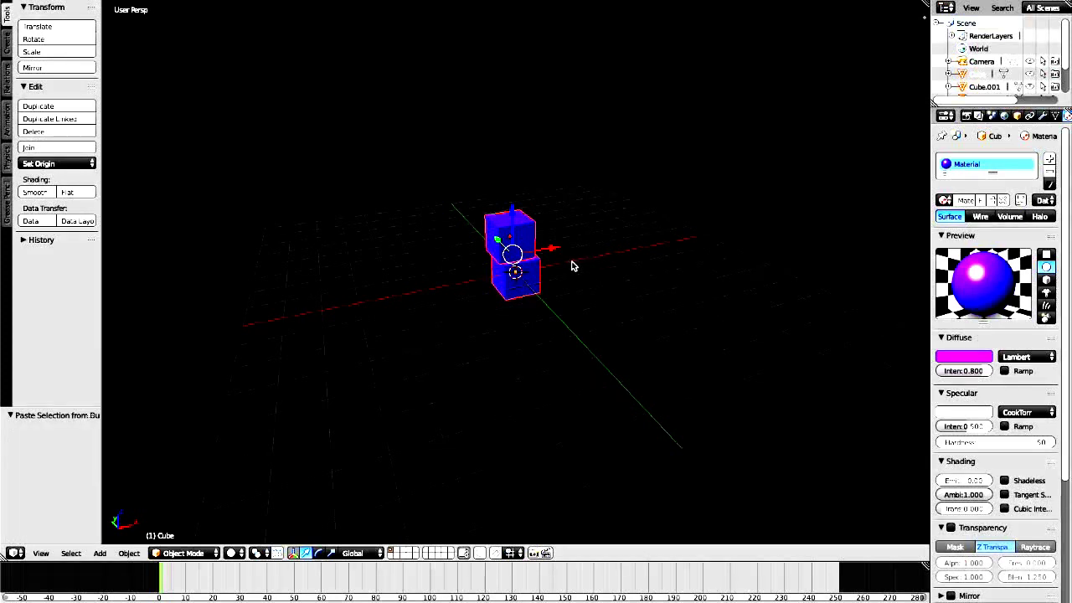
key(g)
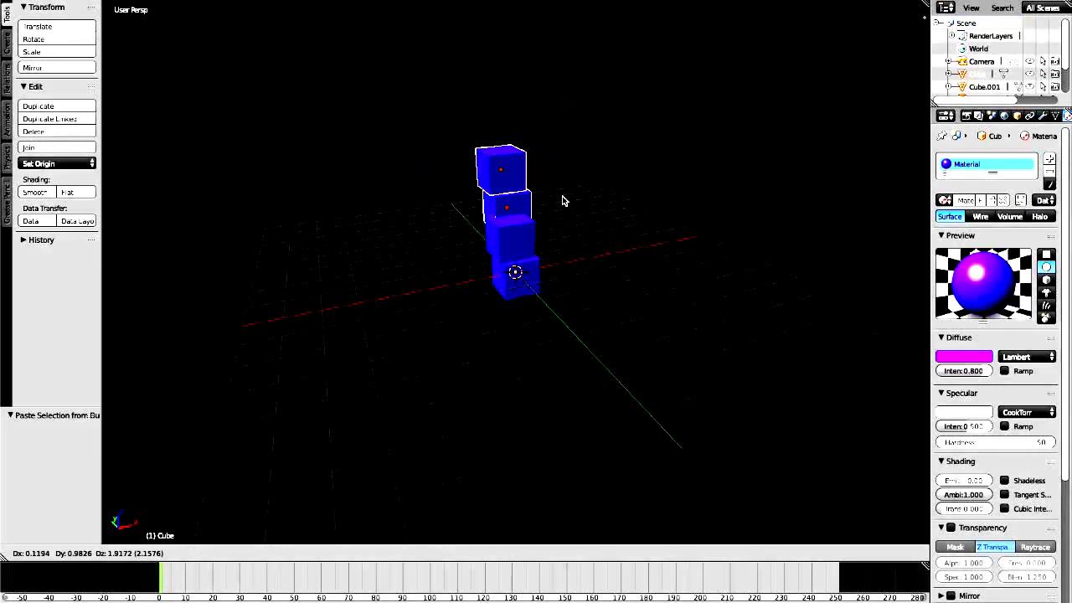
key(Escape)
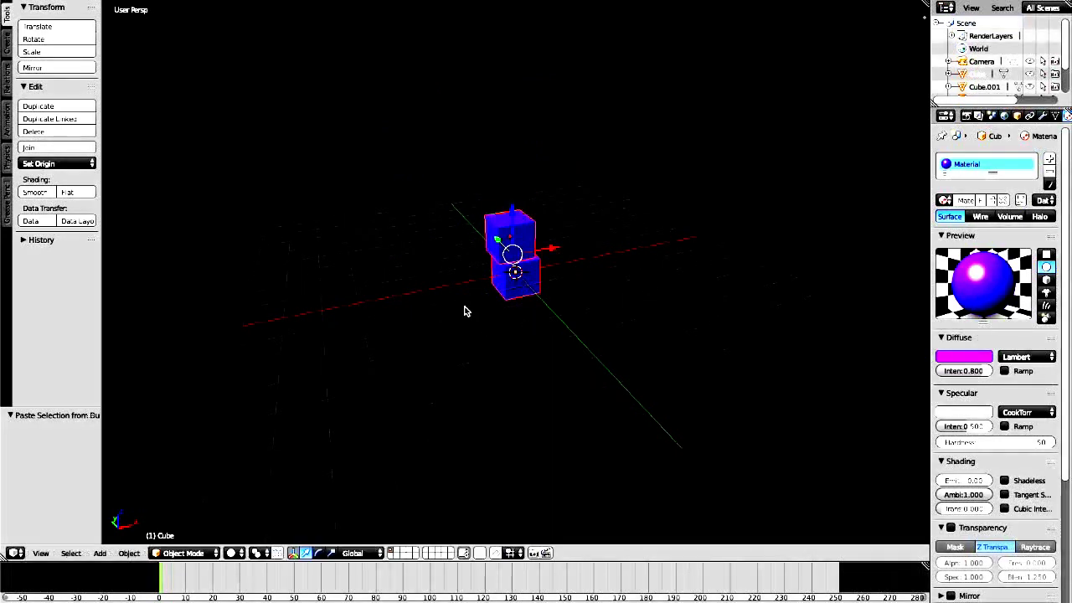
click(188, 555)
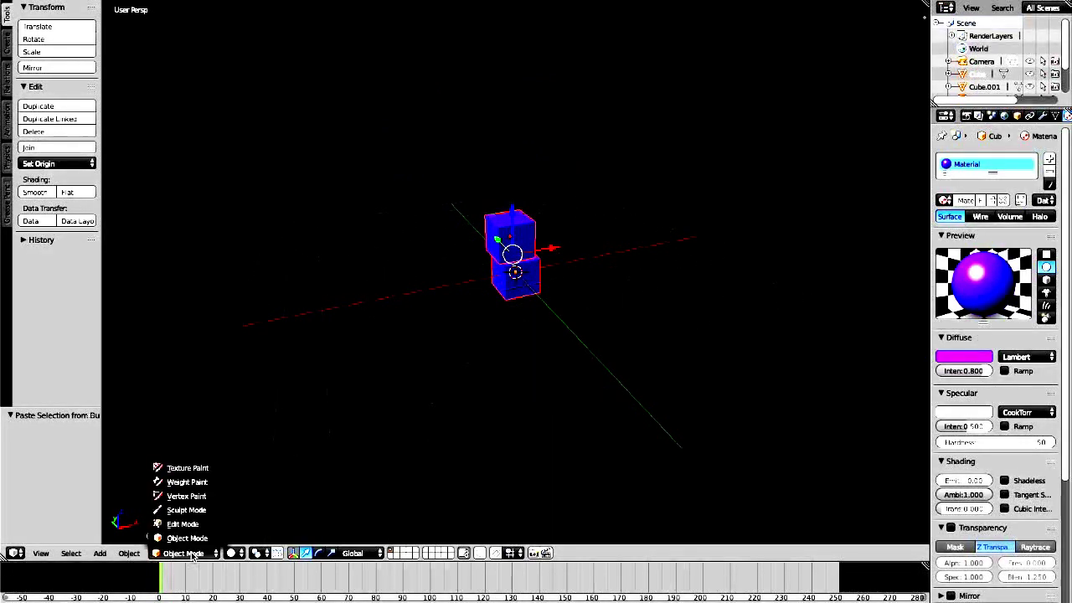
click(100, 554)
mouse_move(123, 497)
mouse_move(124, 539)
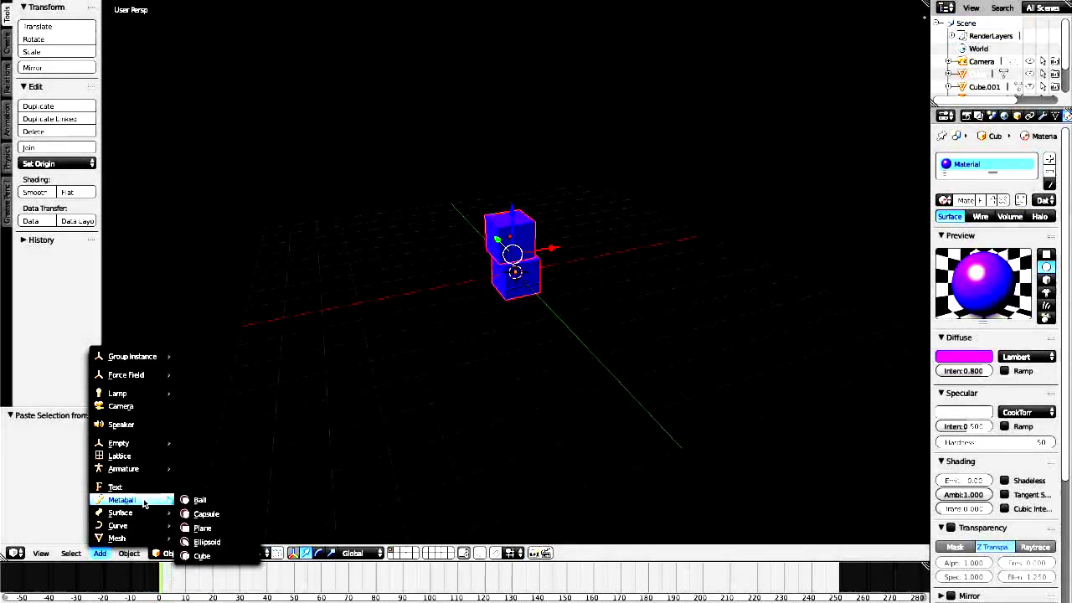
Add a mesh plane at the origin and scale it by about -8.1 to form a large floor under the cubes
click(199, 419)
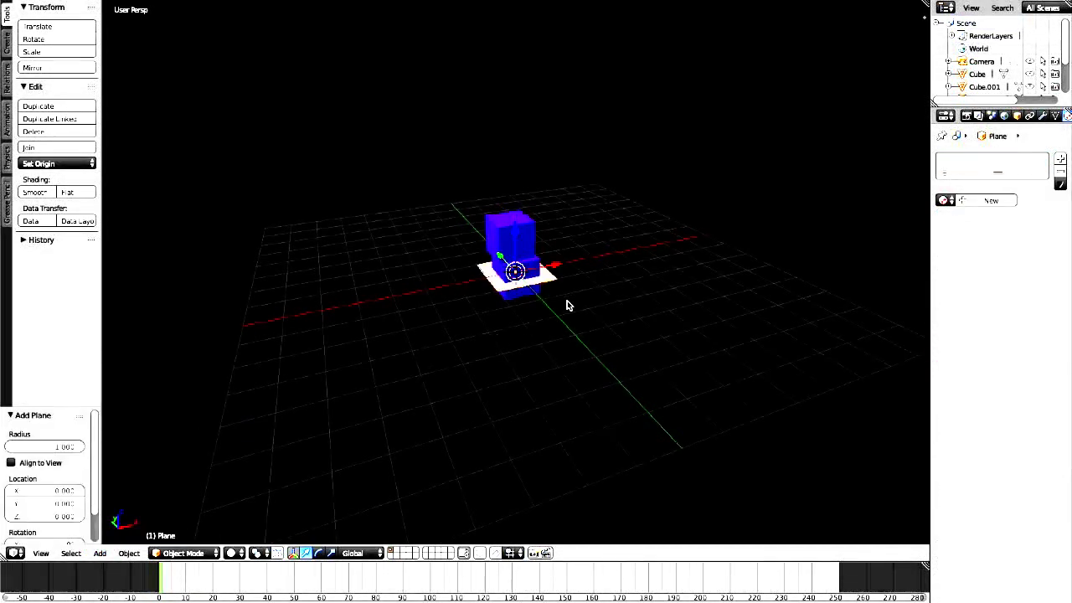
key(g)
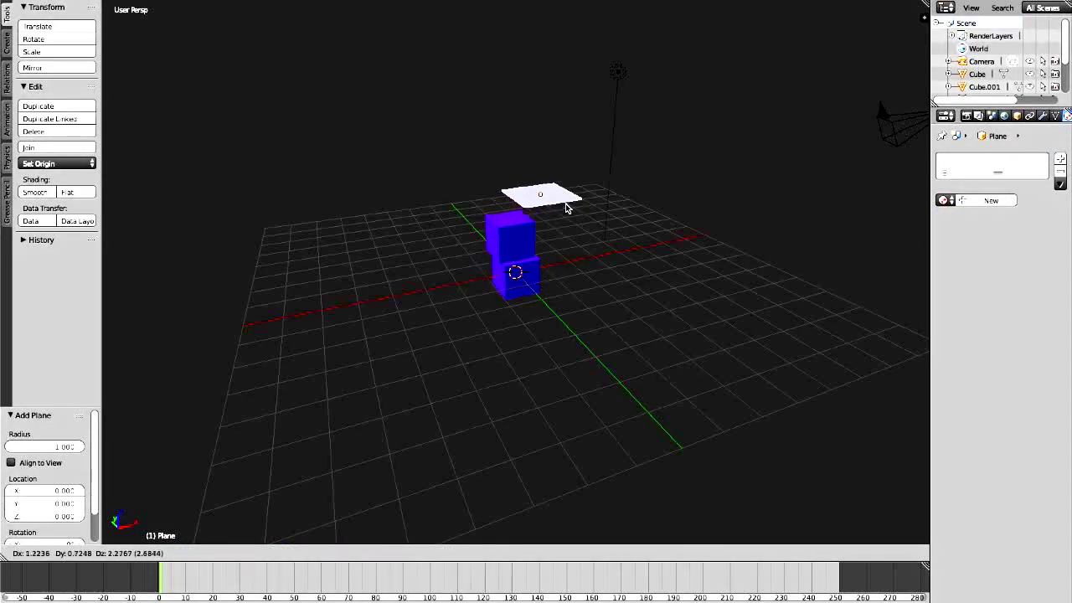
key(Escape)
key(s)
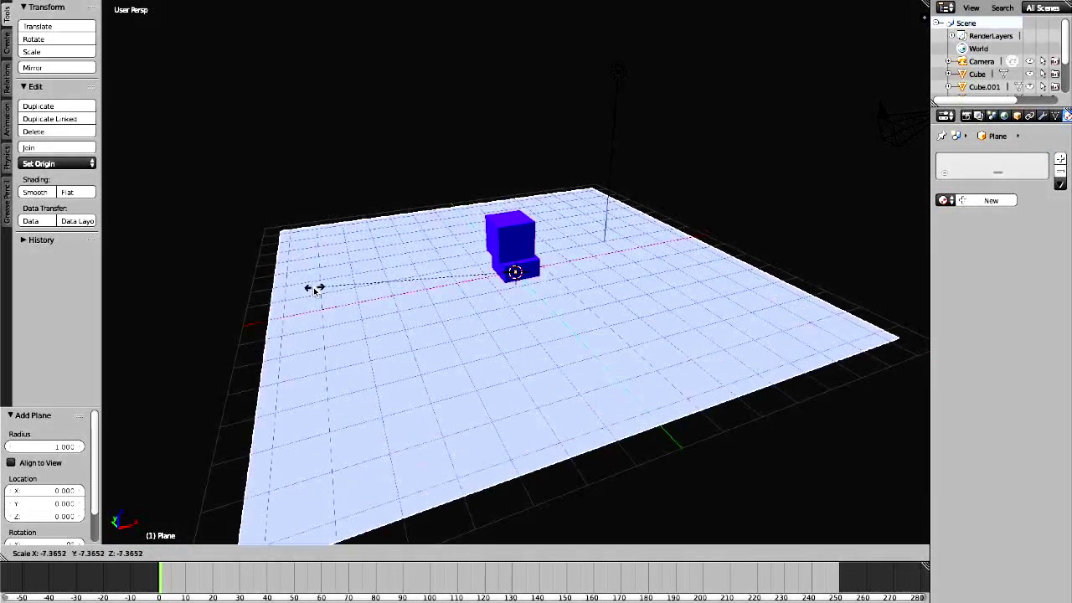
click(295, 289)
middle_drag(385, 282, 276, 66)
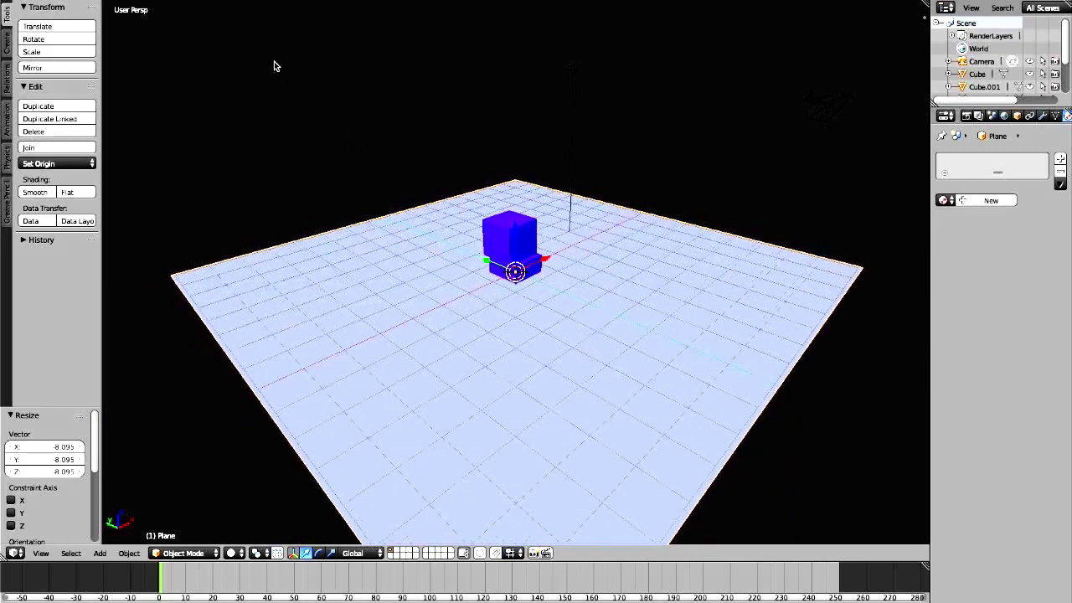
middle_drag(508, 166, 299, 167)
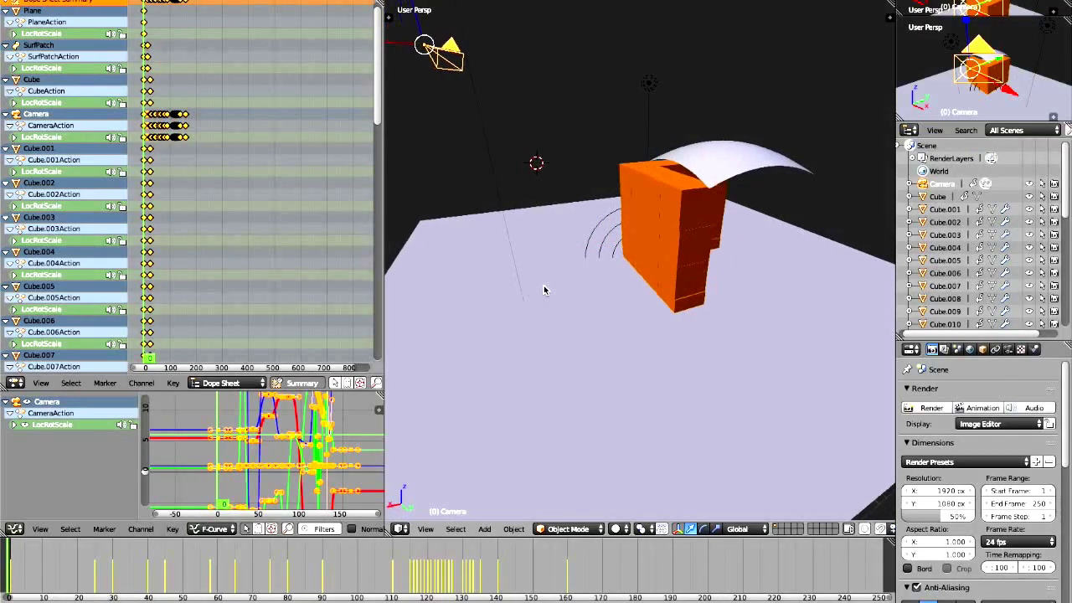
Switch the example scene's screen layout to Default and view the orange cube block from another side
click(236, 3)
click(218, 46)
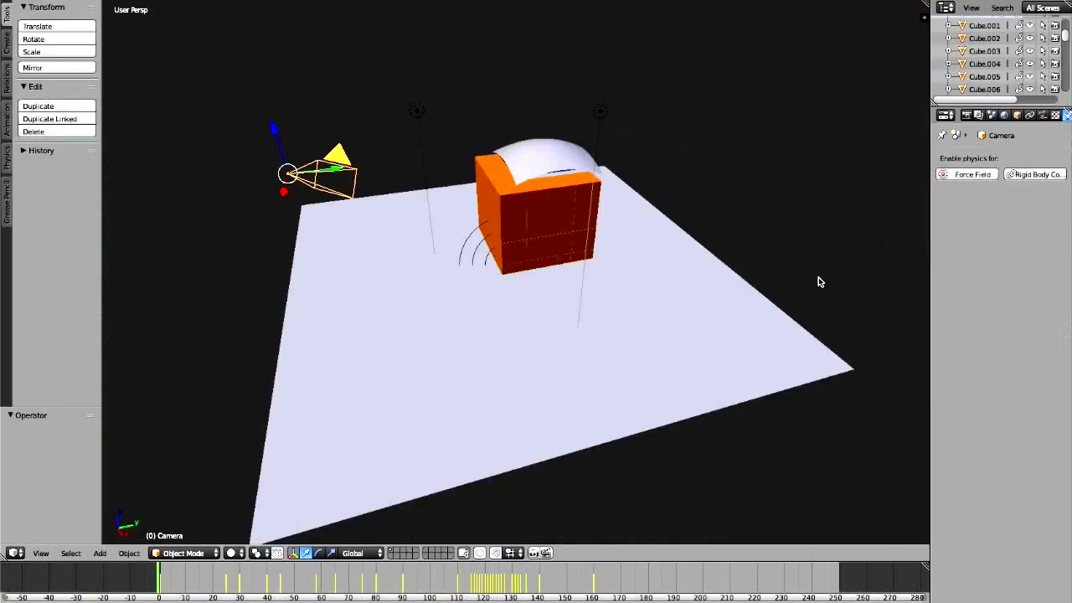
middle_drag(820, 283, 772, 255)
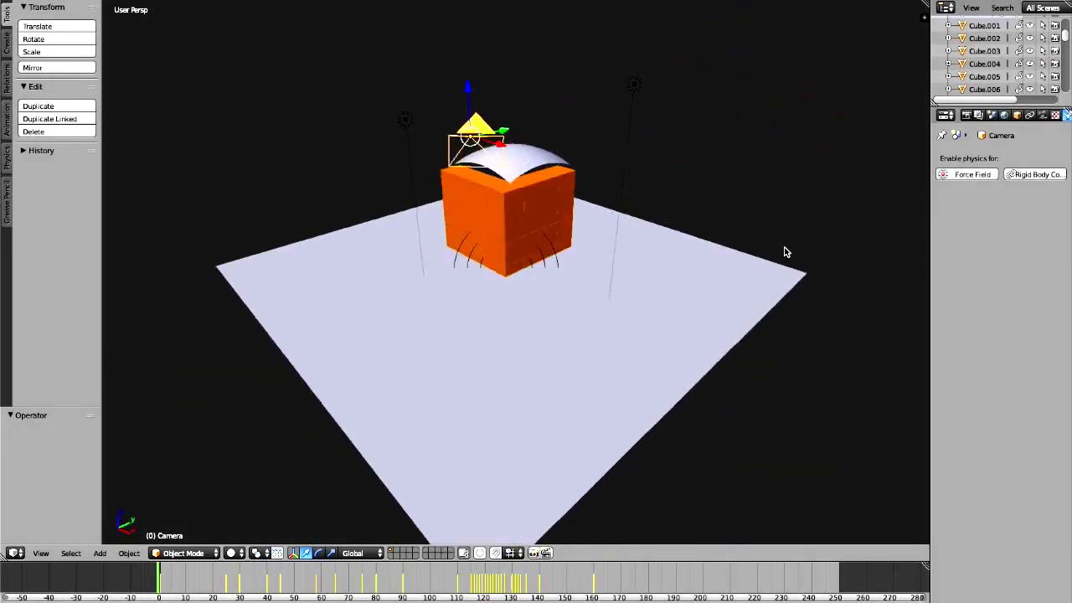
Switch the screen layout to Animation, play the orange cube block's animation and stop it
click(164, 2)
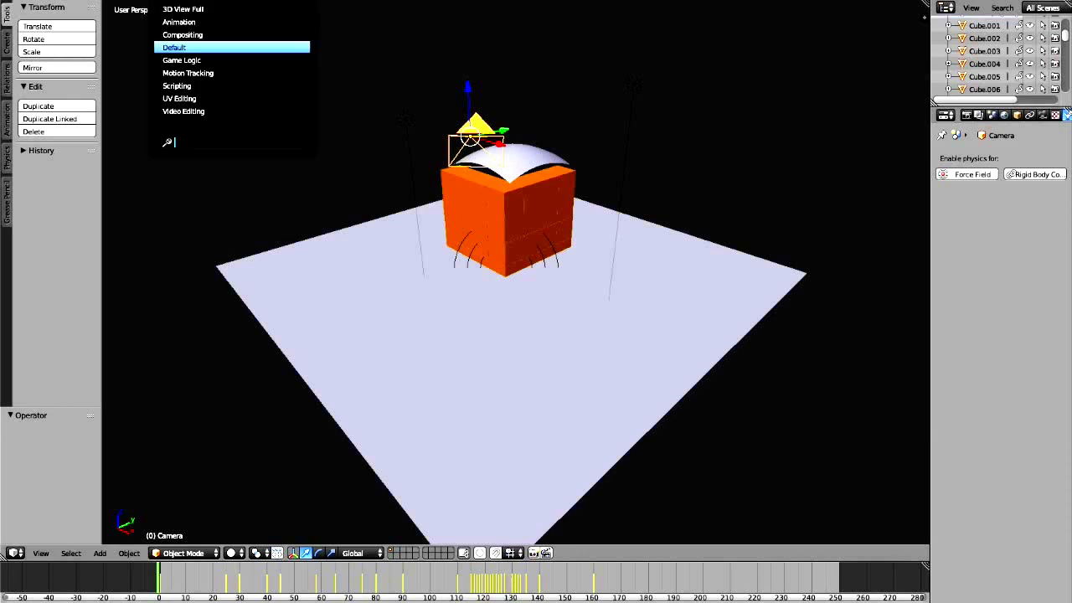
click(203, 24)
middle_drag(665, 208, 652, 126)
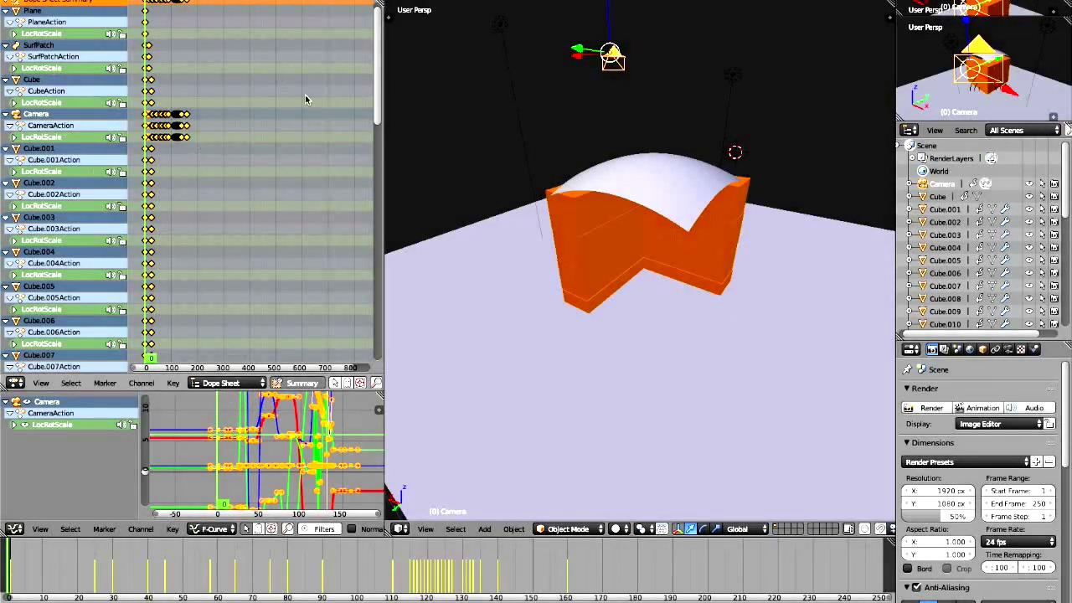
middle_drag(626, 410, 546, 485)
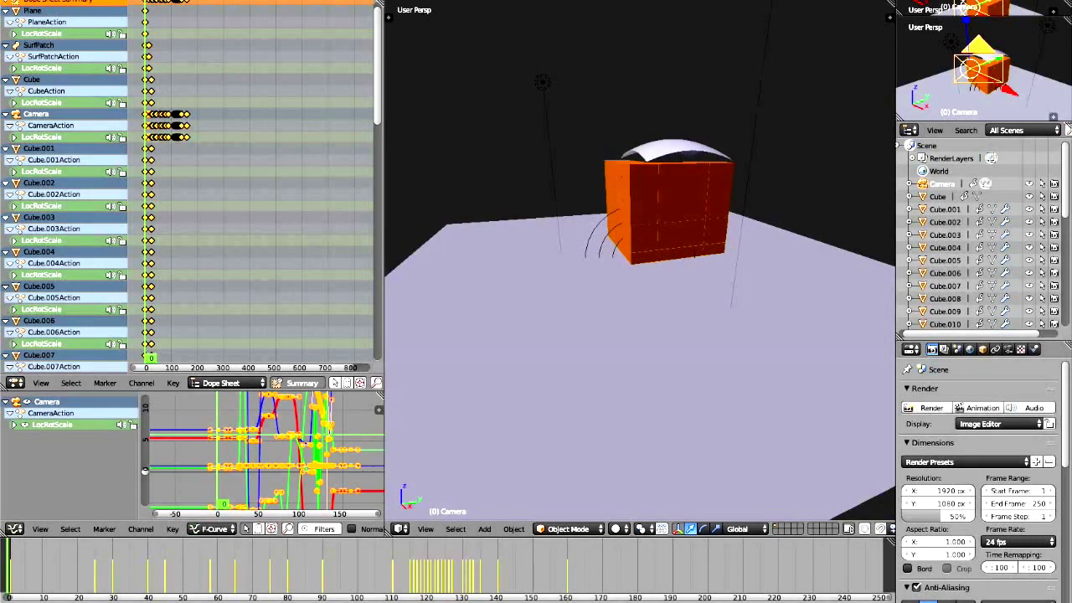
key(alt+a)
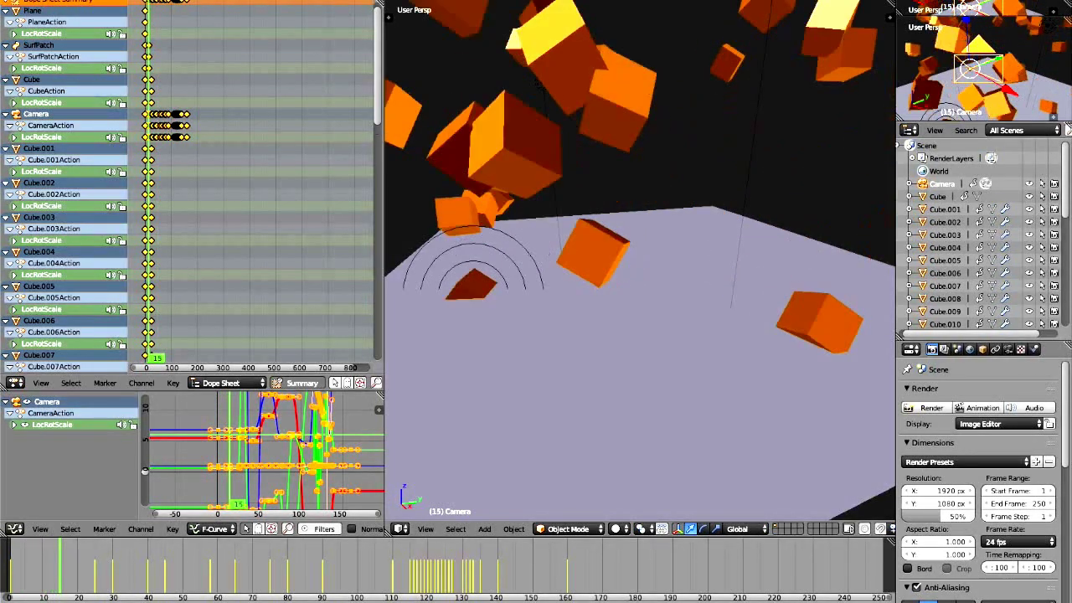
key(alt+a)
Start a new scene by reloading the start-up file and switch its screen layout to Animation
click(41, 0)
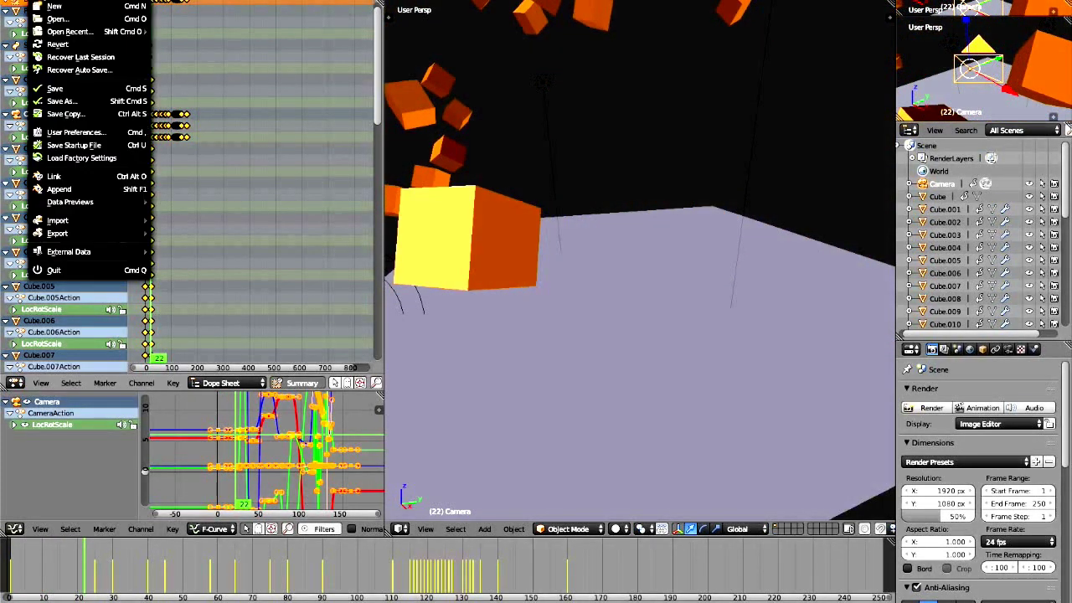
click(89, 6)
click(38, 1)
click(69, 6)
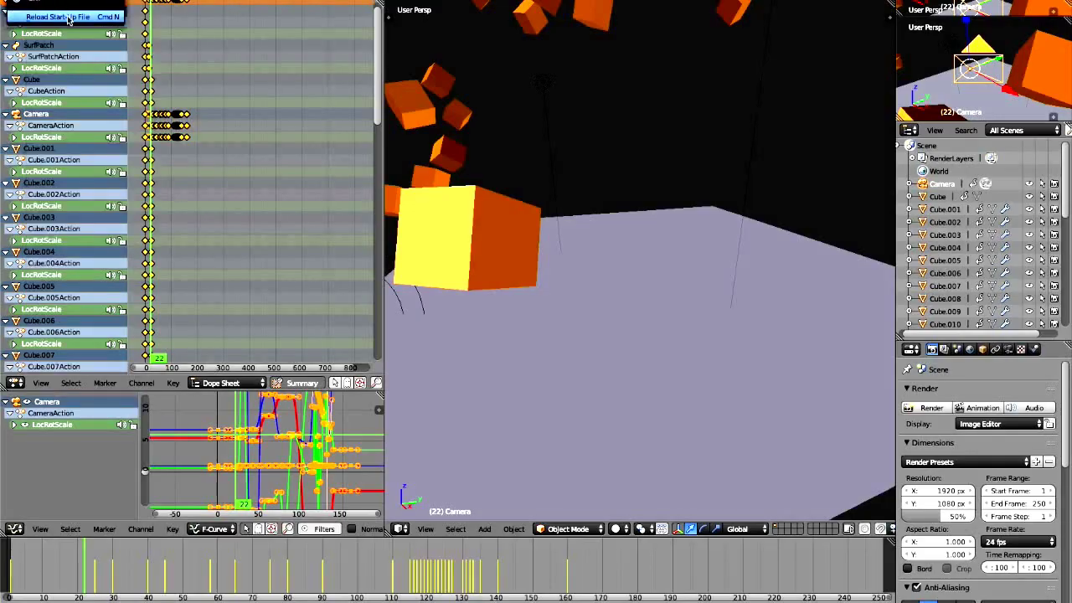
click(69, 17)
scroll(549, 203, right, 8)
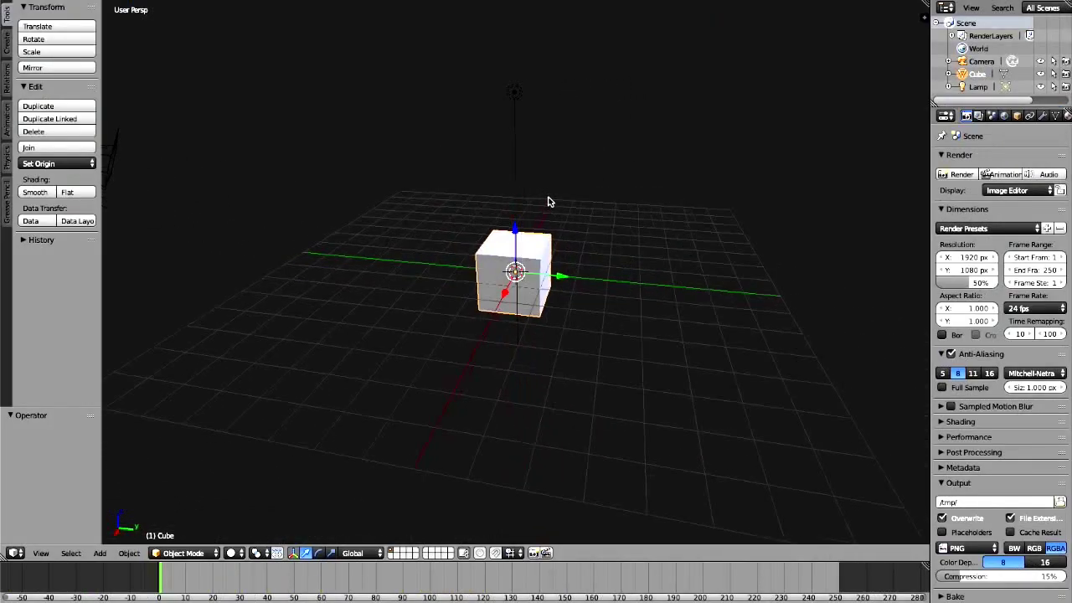
click(160, 0)
click(178, 22)
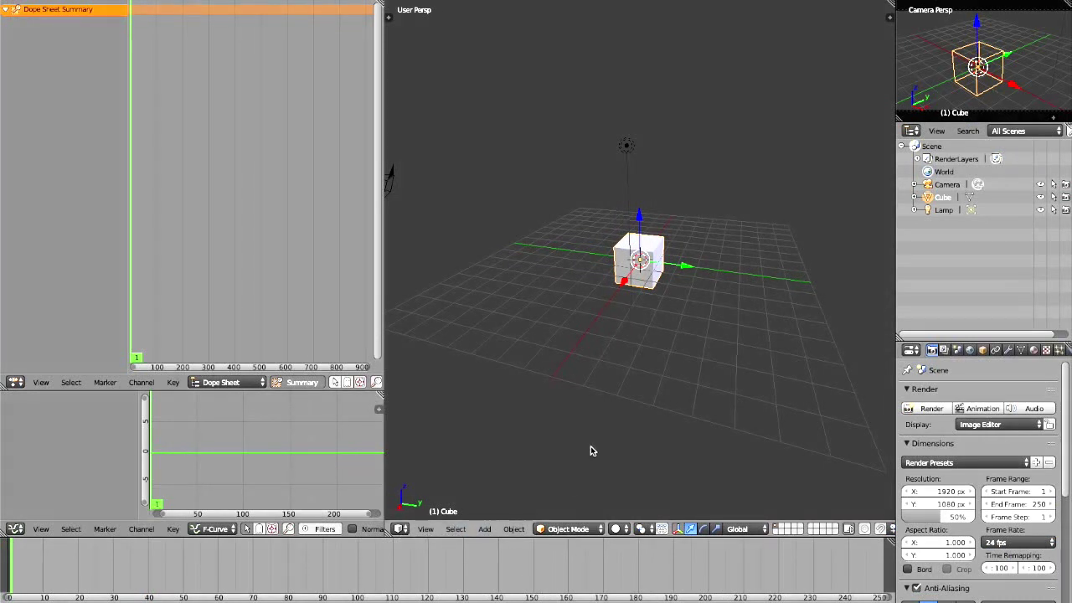
Insert a LocRotScale keyframe for the cube at frame 1
key(i)
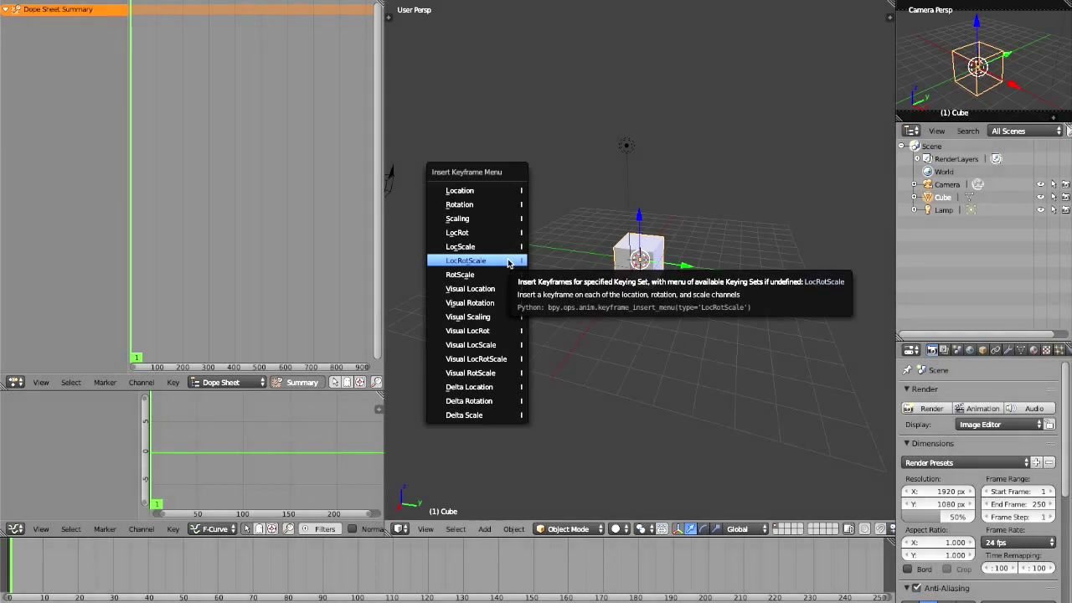
click(508, 261)
middle_drag(546, 277, 554, 282)
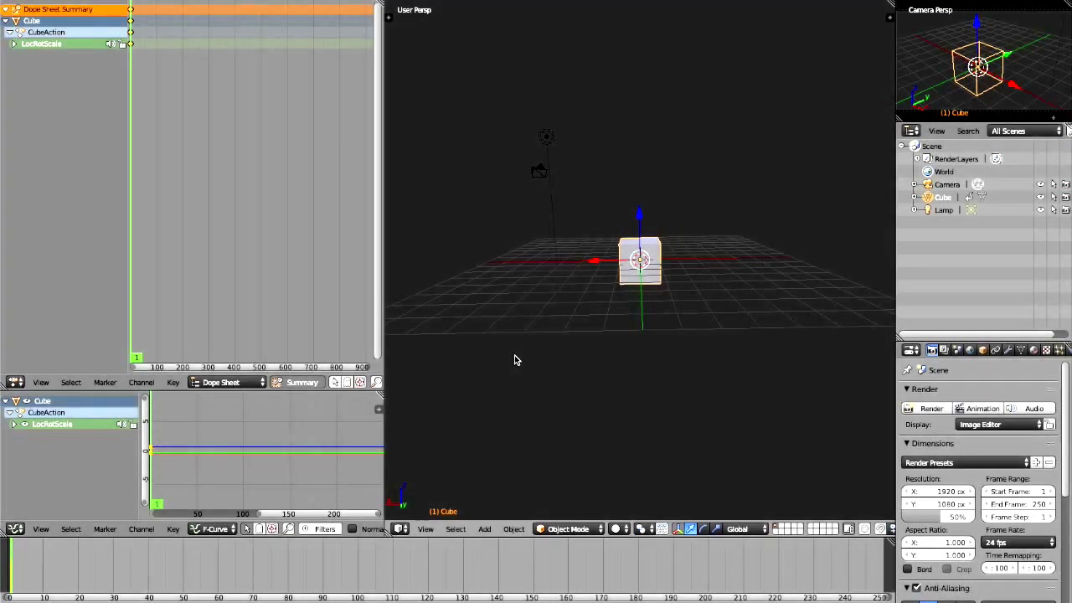
middle_drag(515, 355, 522, 360)
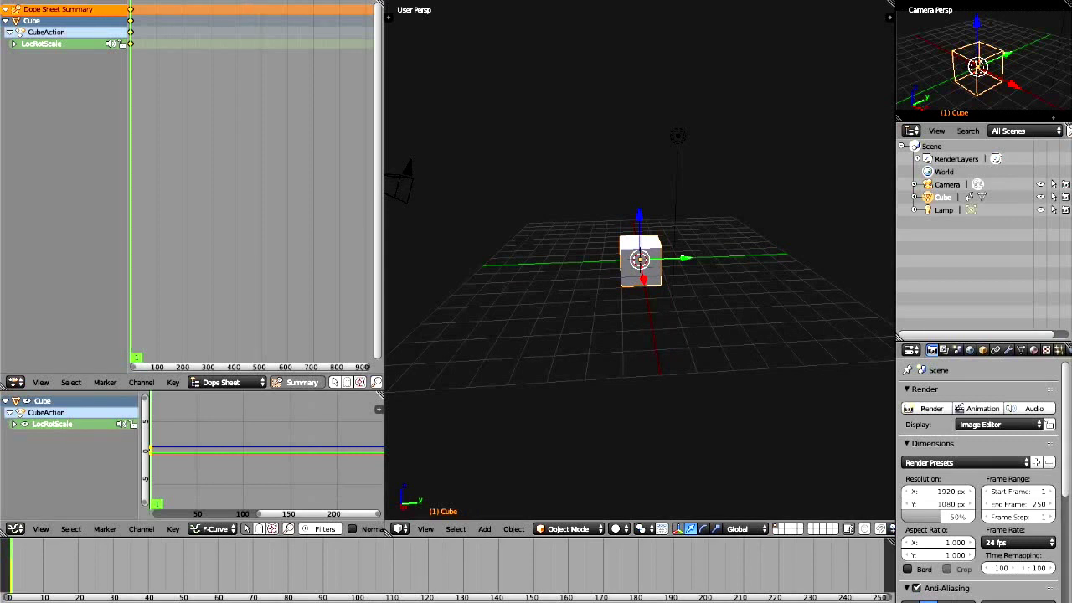
Go to frame 25 and move the cube off the origin toward negative X and upward
click(96, 563)
middle_drag(491, 387, 645, 281)
key(g)
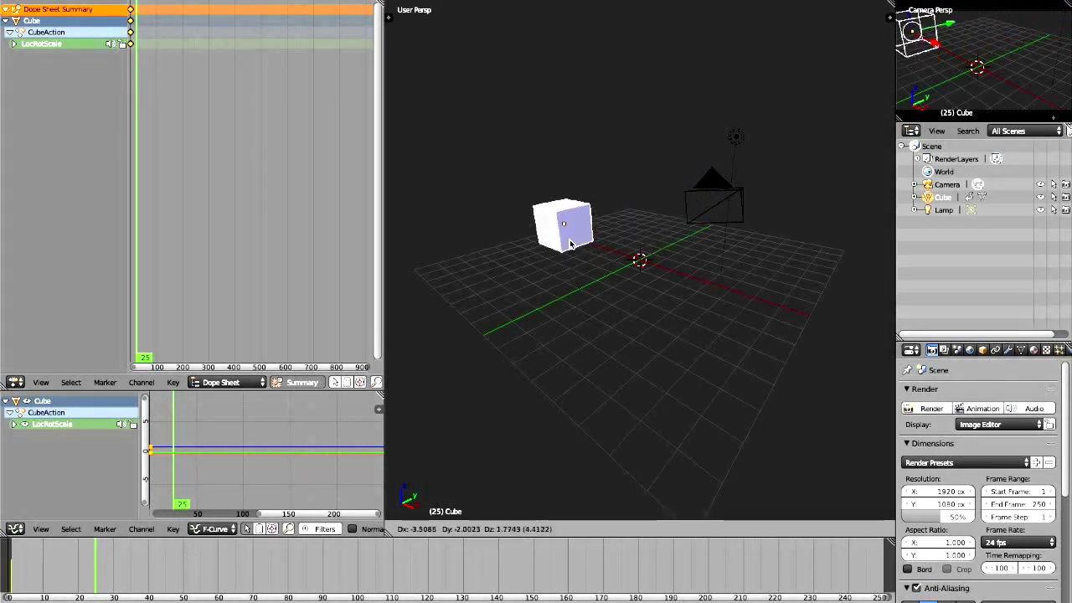
click(580, 230)
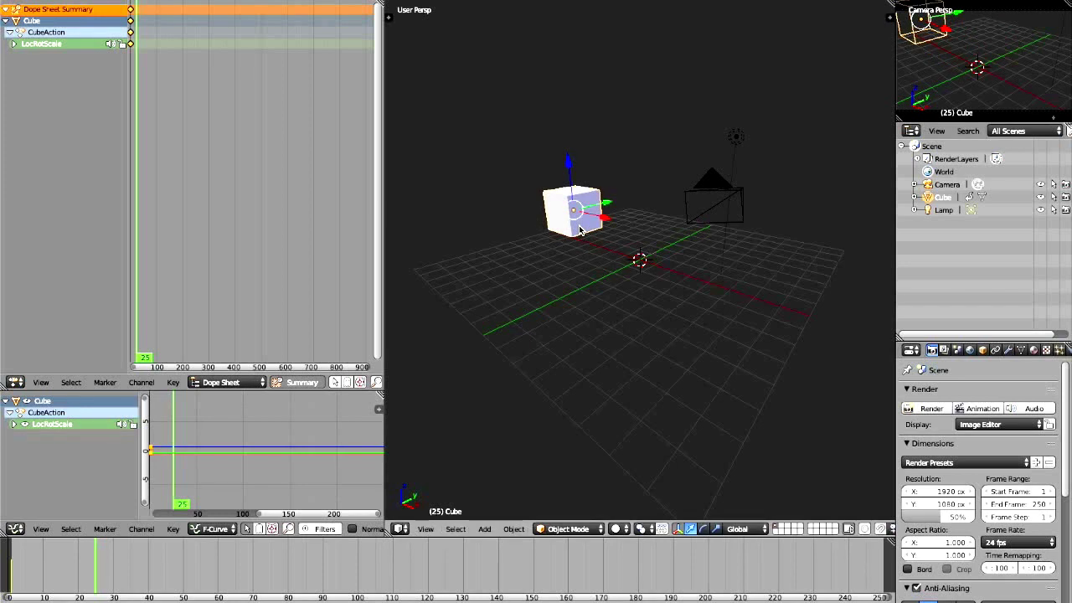
Scale the cube down to about 0.2 and rotate it in place at frame 25
key(s)
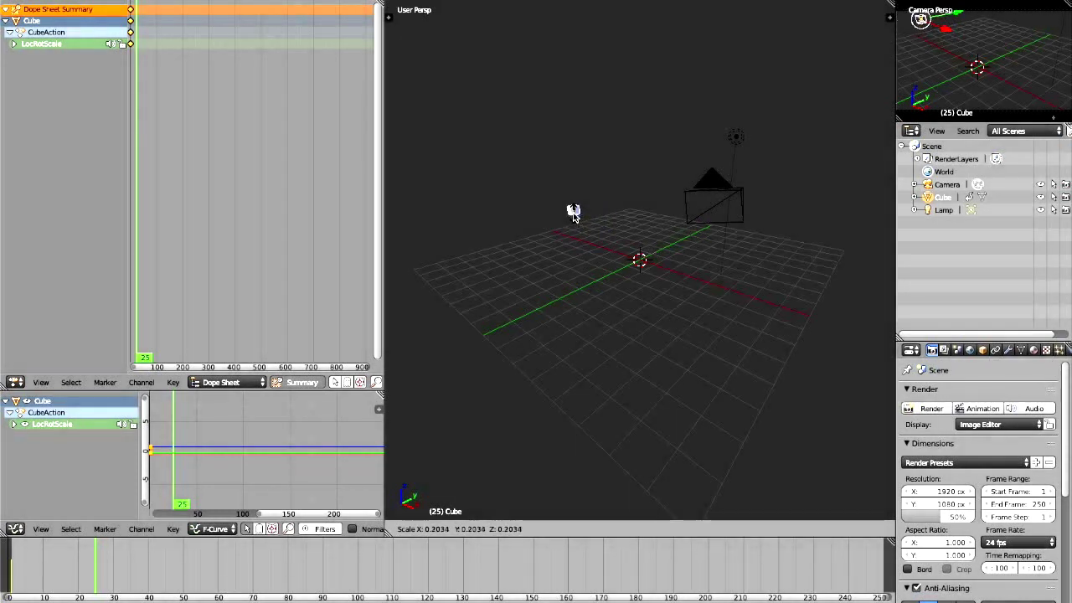
click(574, 215)
key(r)
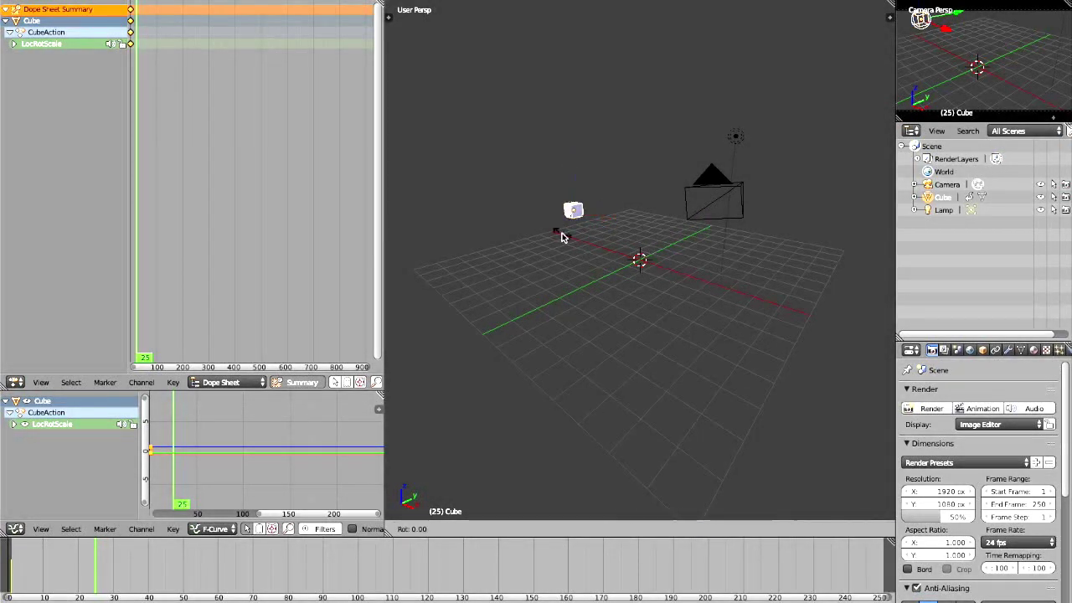
click(584, 186)
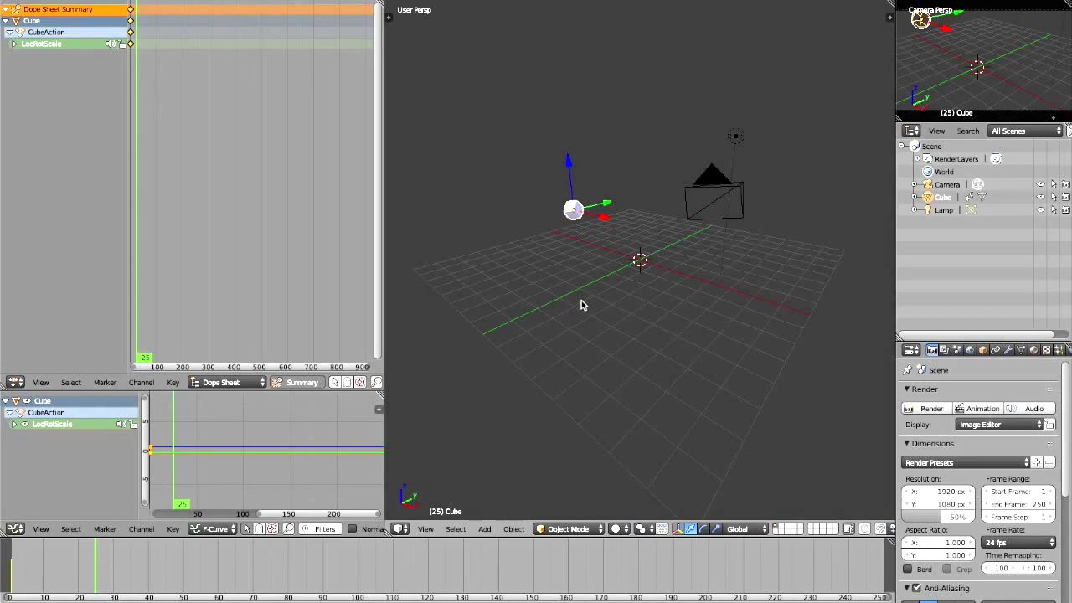
Insert a LocRotScale keyframe for the cube at frame 25 and play the animation backwards to frame 1
key(i)
click(566, 272)
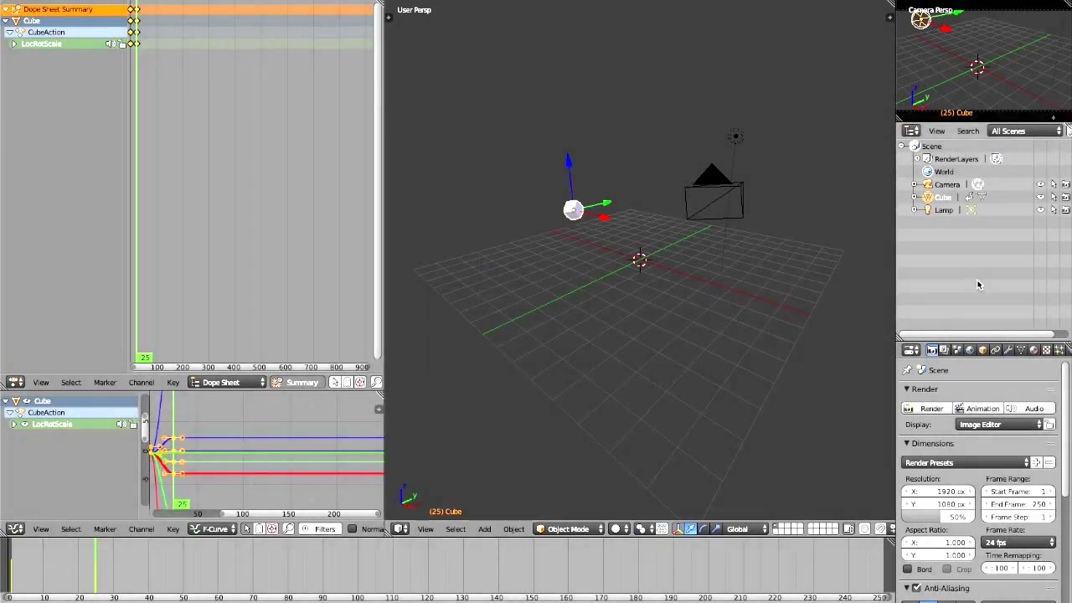
key(alt+shift+a)
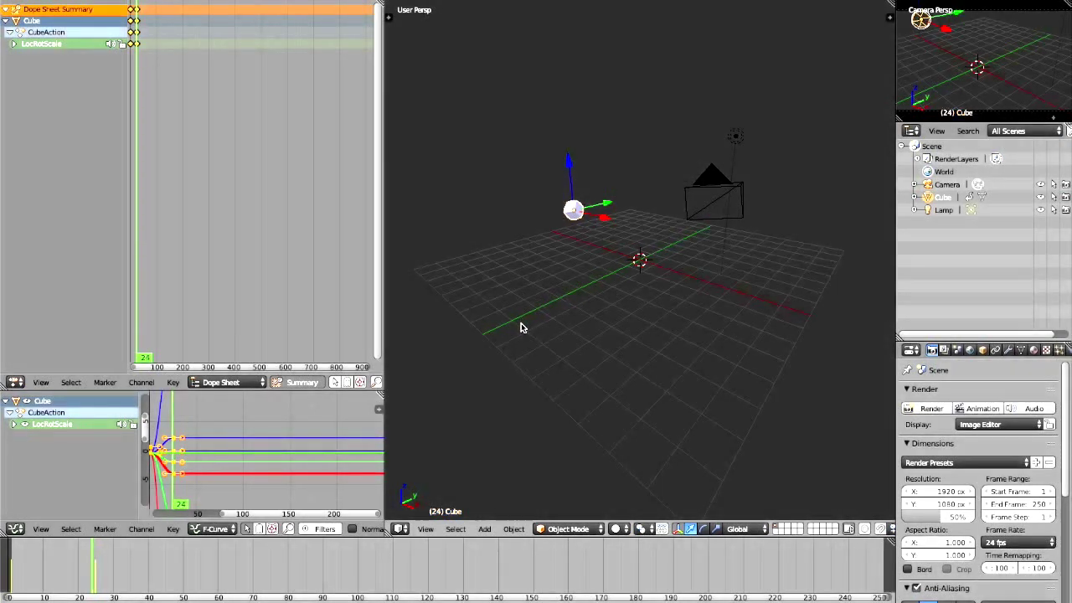
middle_drag(529, 324, 513, 311)
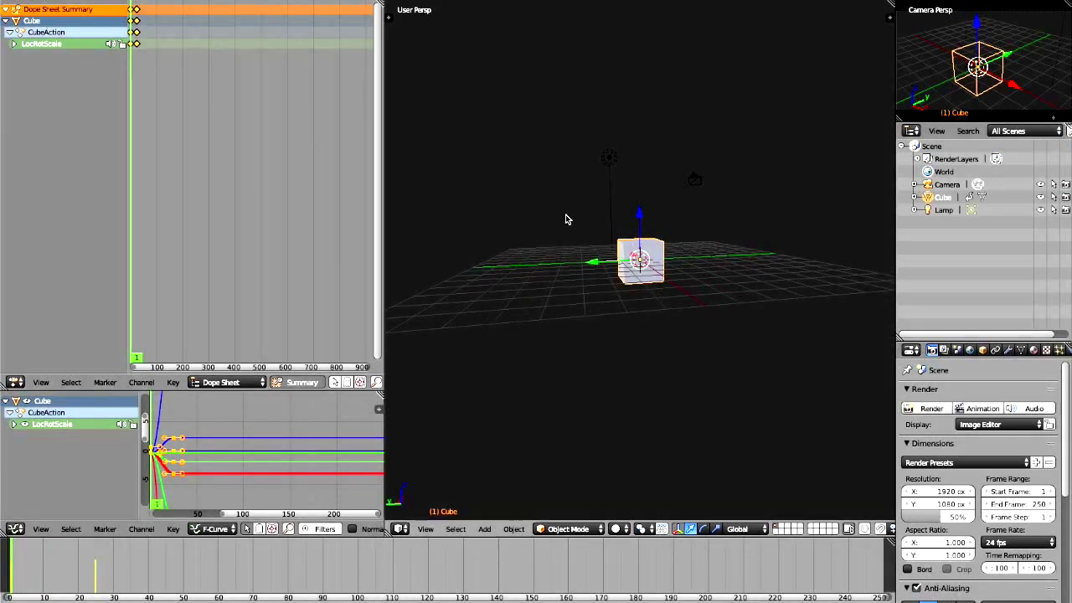
At frame 1, move the cube far from the origin and above the grid, and rotate it freely to a tilted orientation
middle_drag(697, 275, 646, 266)
middle_drag(779, 274, 460, 249)
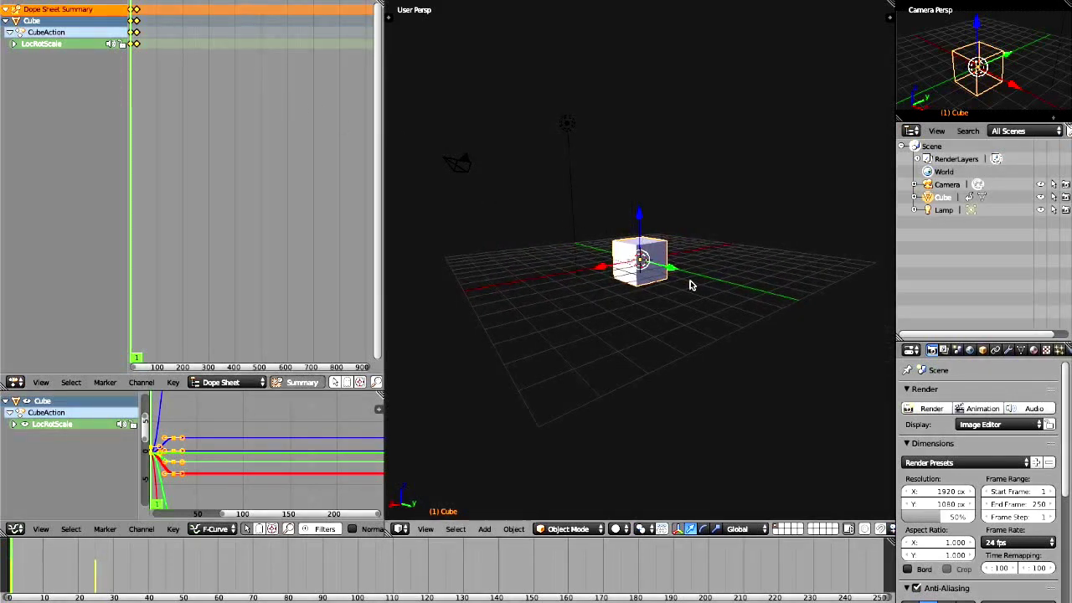
key(g)
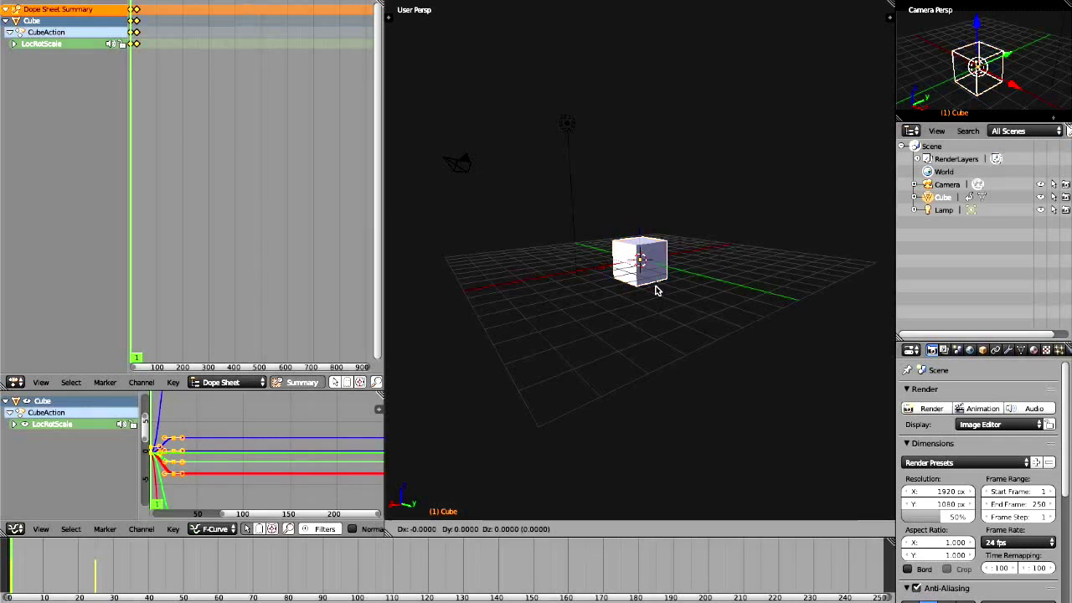
click(409, 222)
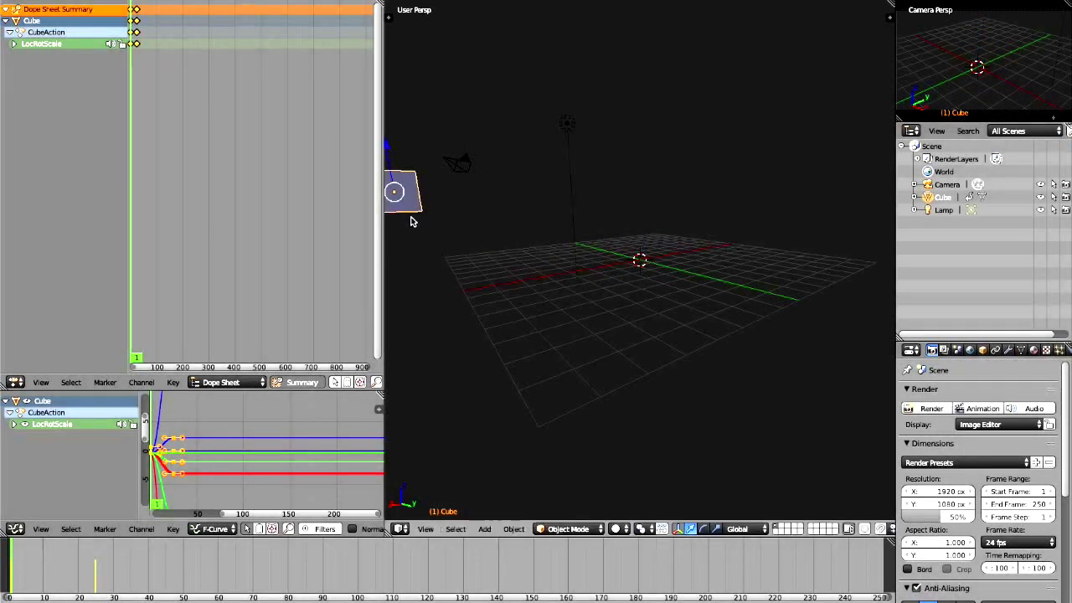
middle_drag(566, 308, 492, 249)
key(r)
key(r)
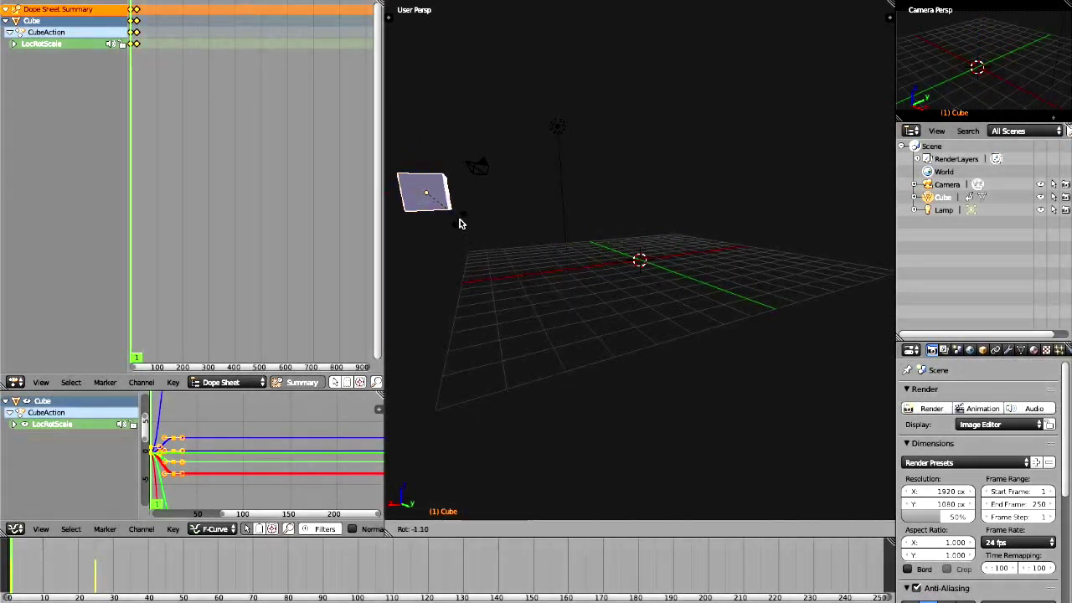
click(466, 180)
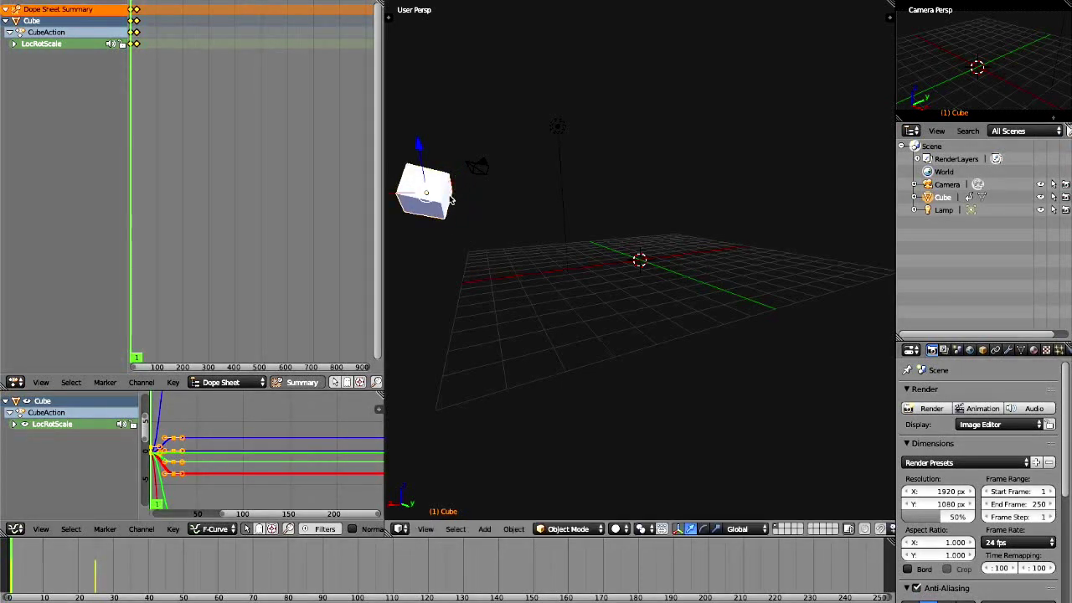
Insert a LocRotScale keyframe for the moved and tilted cube, replacing its pose at frame 1
middle_drag(609, 280, 690, 271)
scroll(689, 271, down, 3)
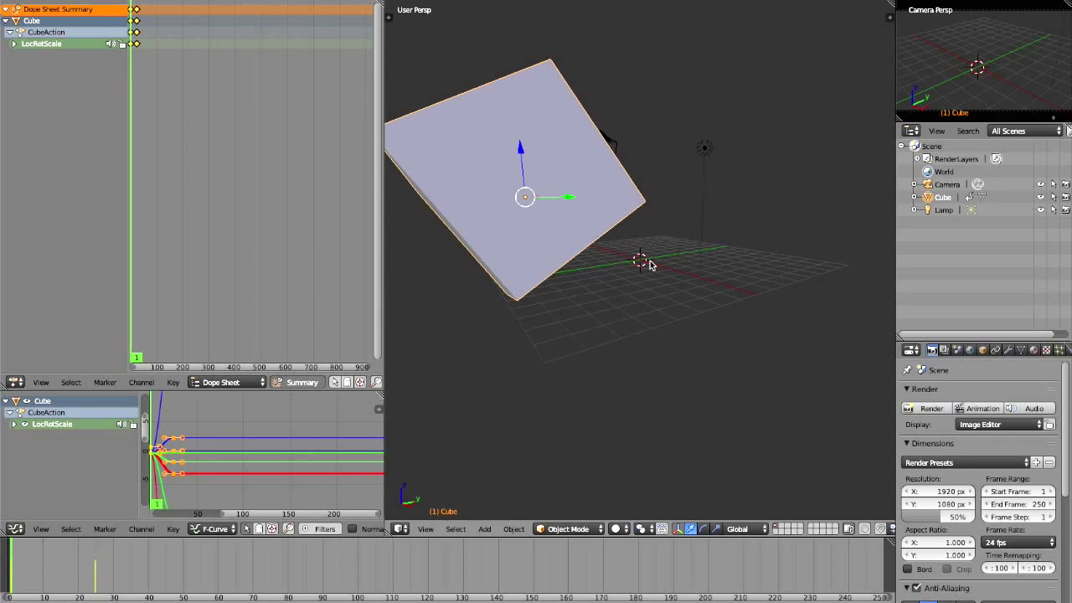
key(i)
click(610, 249)
Select the camera above the grid and move it freely by about 0.5 units
middle_drag(611, 249, 818, 161)
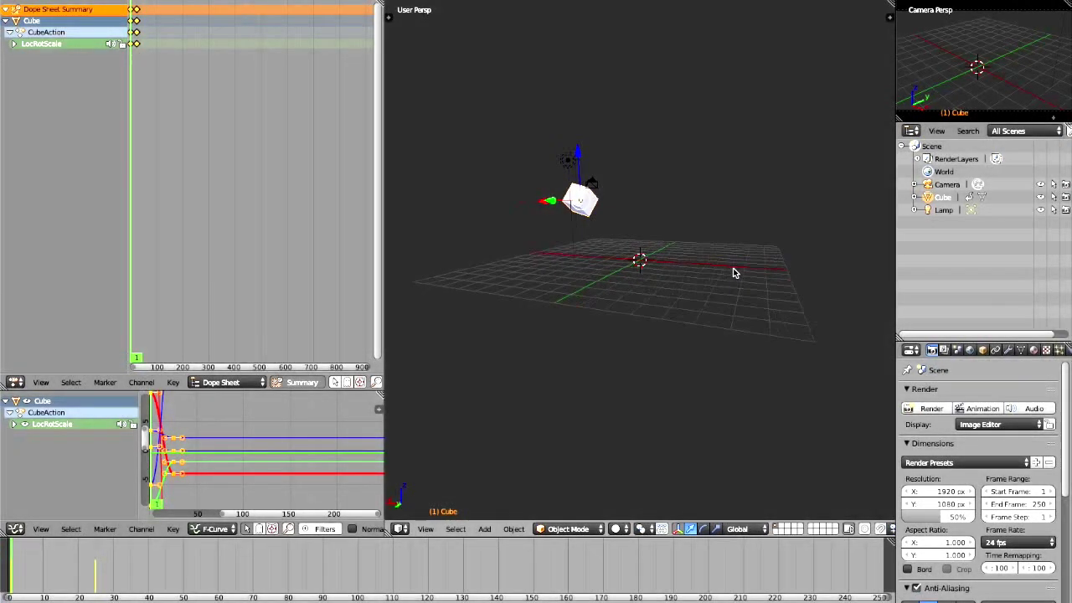
mouse_move(733, 273)
middle_down()
mouse_move(680, 249)
mouse_move(718, 259)
middle_up()
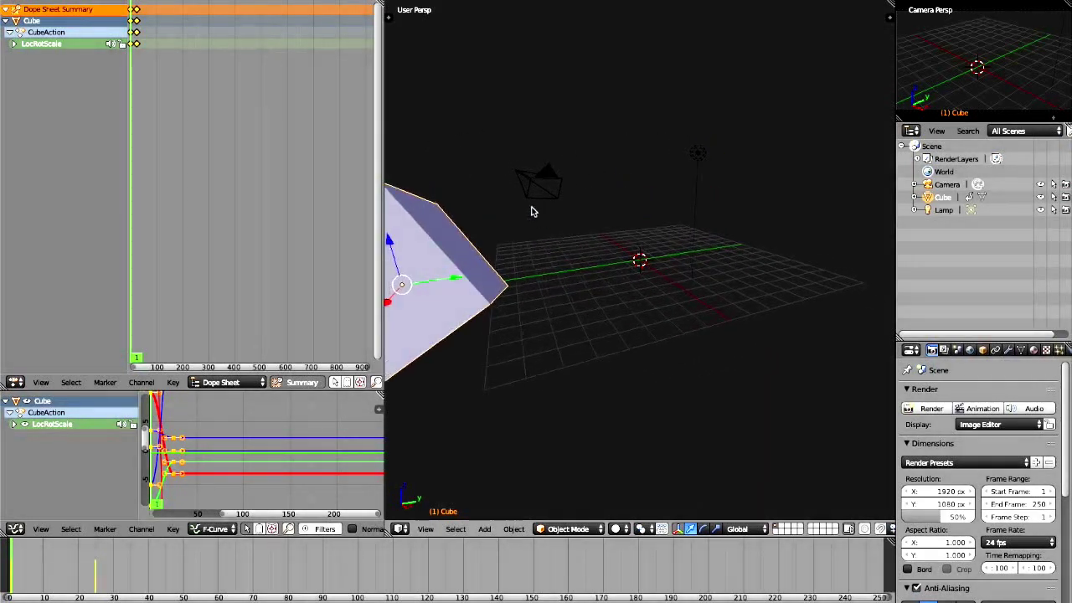
right_click(549, 181)
key(g)
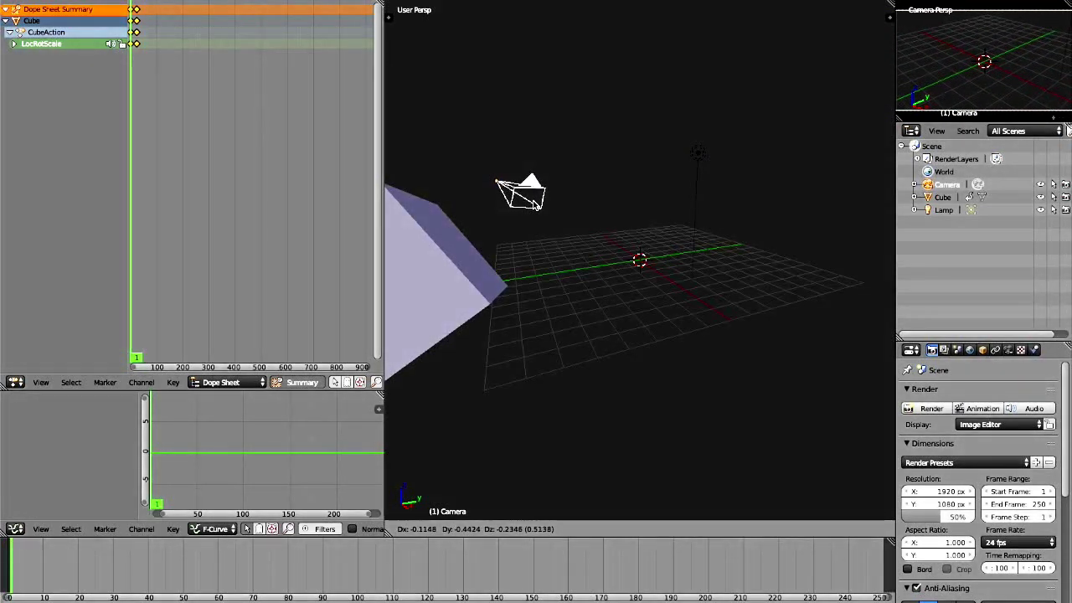
click(536, 205)
Try moving the camera along the global X axis and along the global Y axis
middle_drag(541, 201, 570, 227)
middle_drag(662, 155, 640, 187)
scroll(659, 165, down, 5)
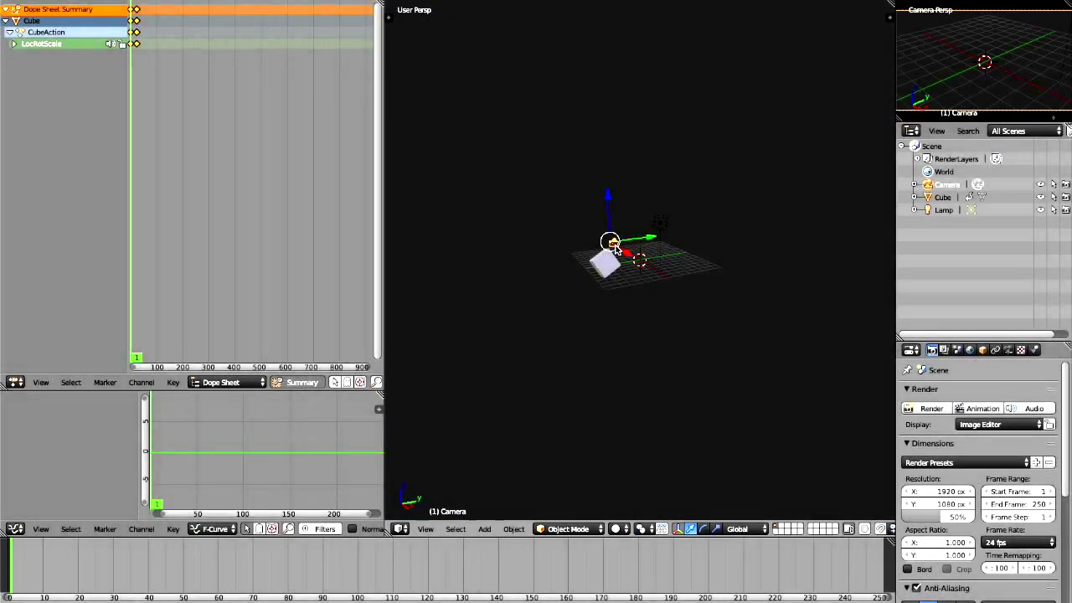
key(g)
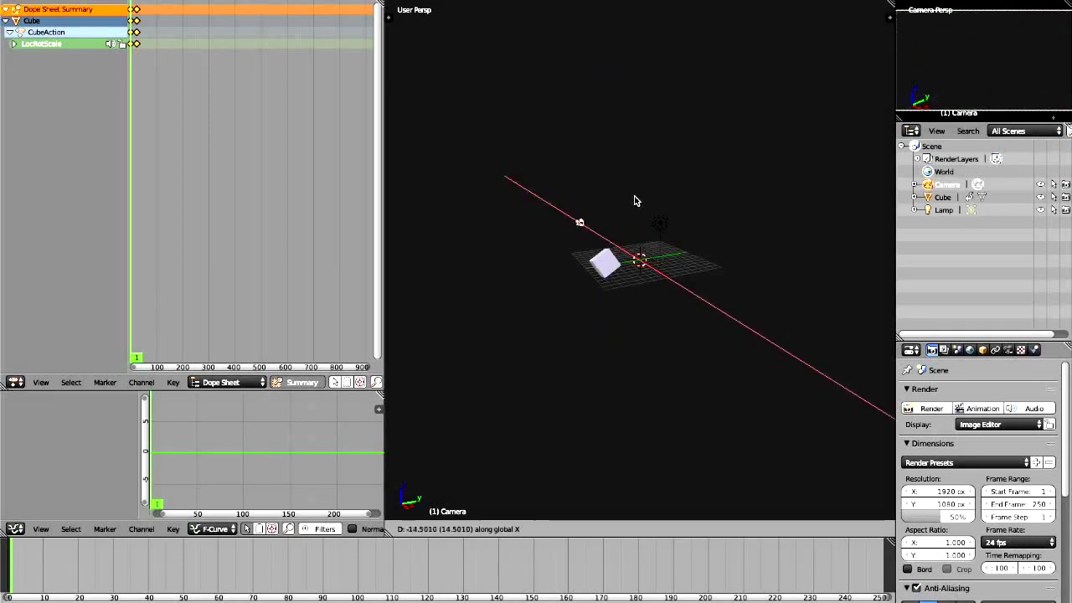
key(y)
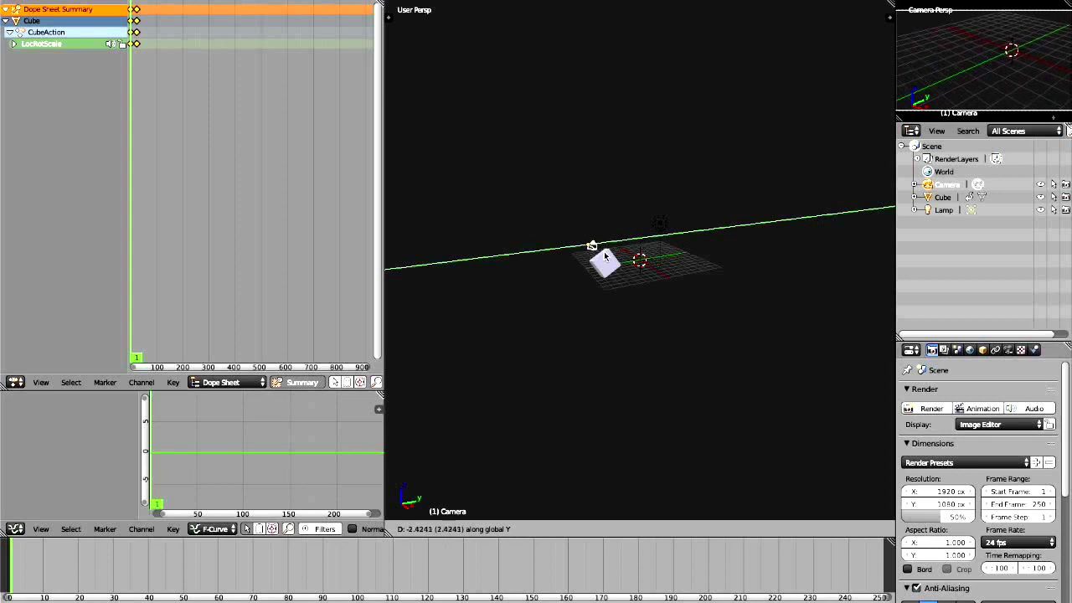
click(614, 246)
middle_drag(654, 254, 713, 263)
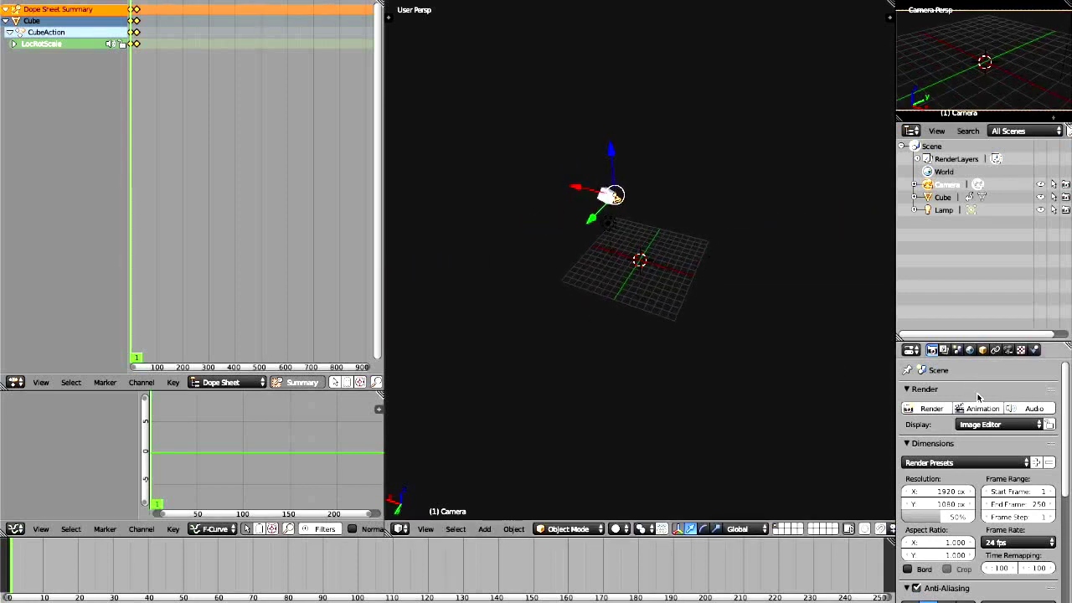
Set the render output file format to MPEG and its encoding format to MPEG-4
scroll(980, 469, down, 4)
scroll(985, 533, down, 2)
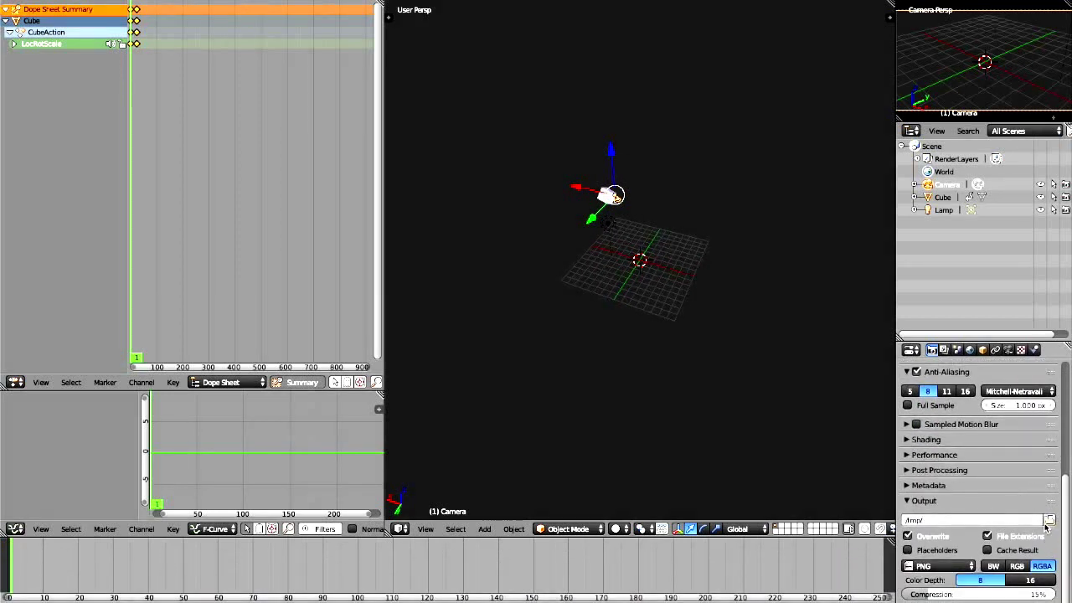
click(945, 567)
click(924, 509)
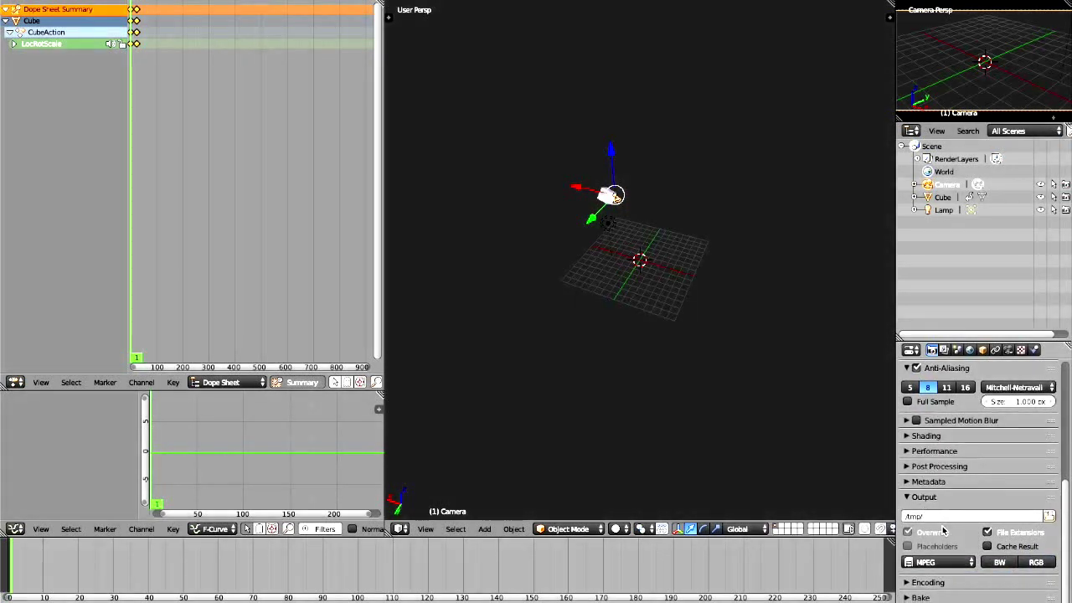
scroll(932, 582, down, 5)
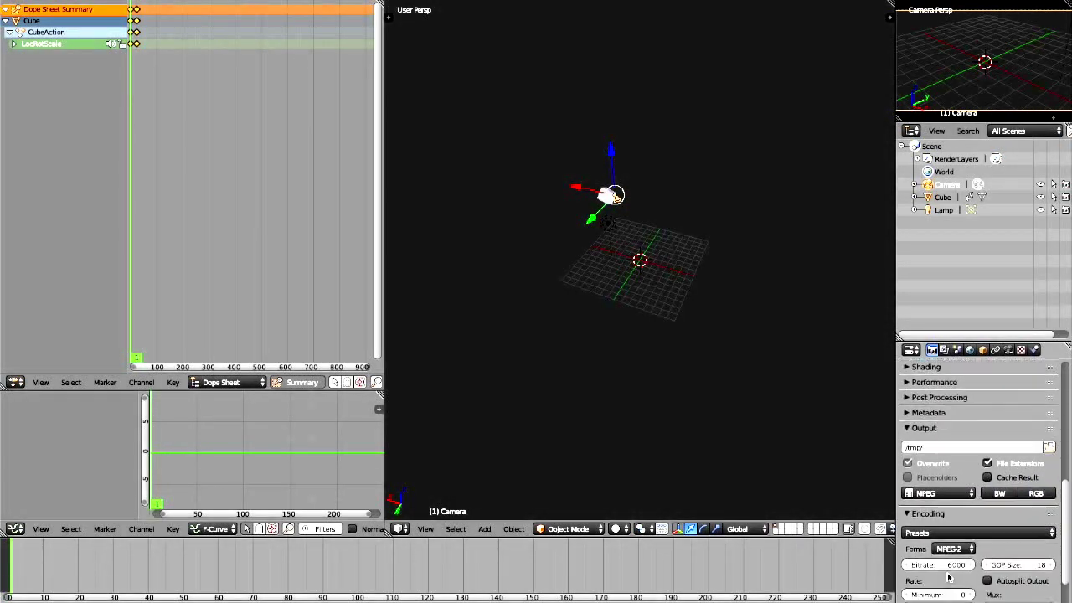
click(962, 520)
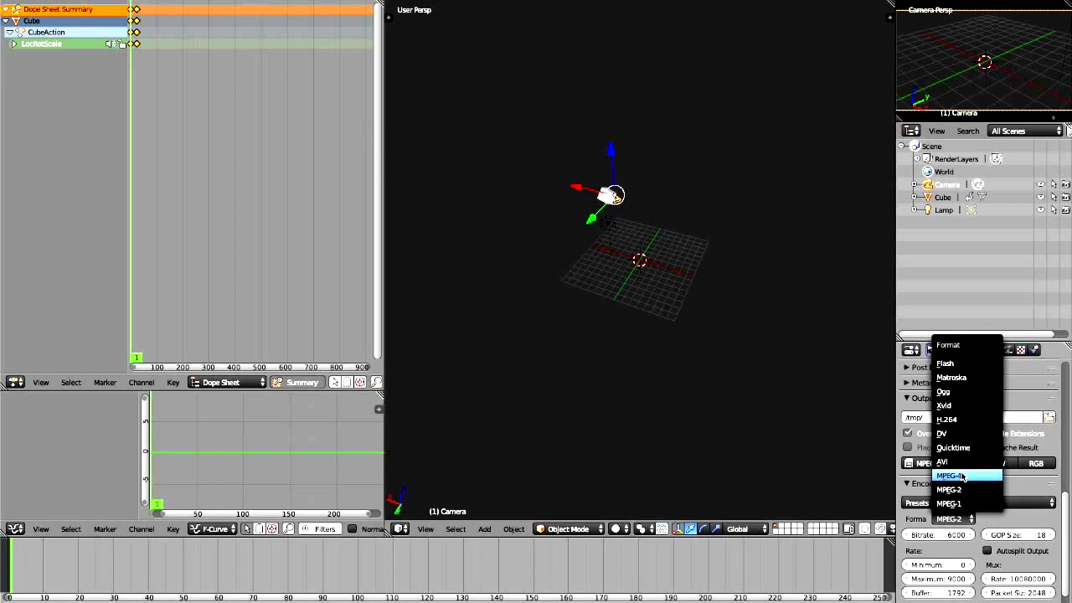
click(964, 476)
Review the scene's render settings, including the output path, frame rate and animation render option
scroll(968, 474, up, 8)
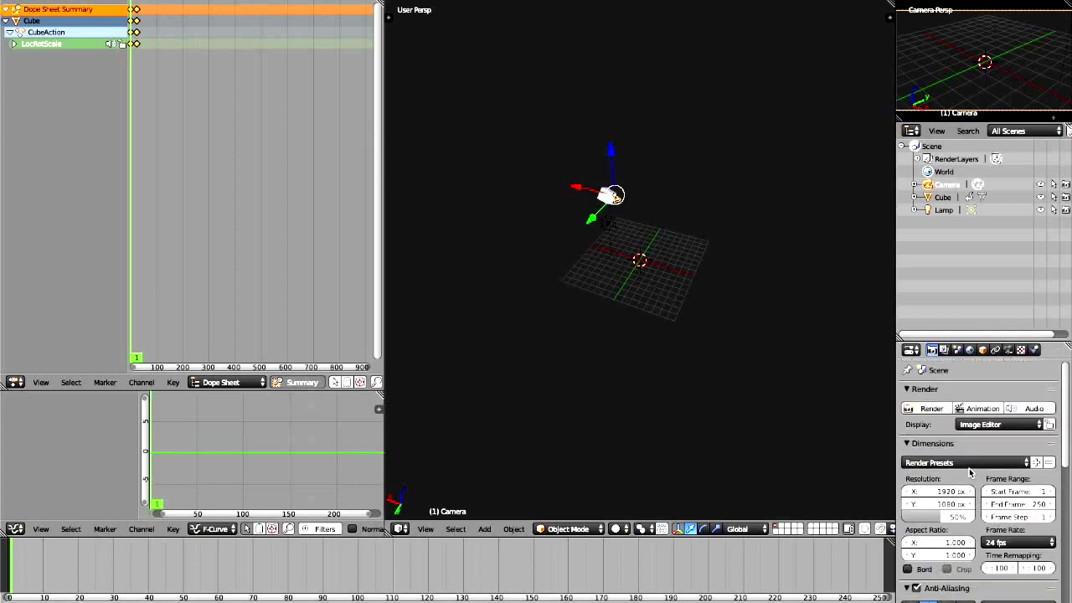
scroll(986, 517, down, 5)
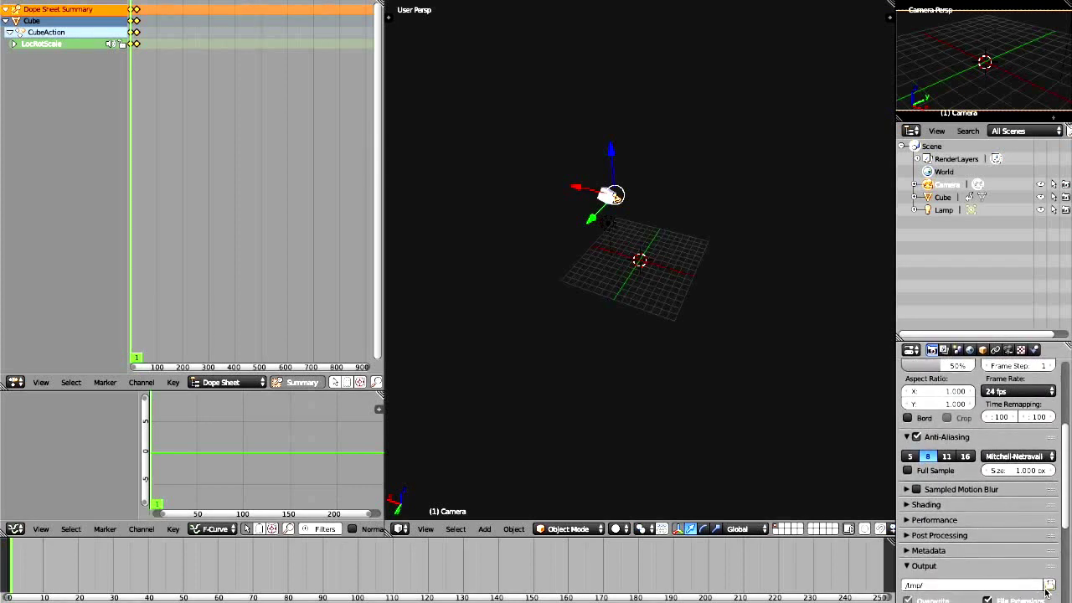
scroll(972, 521, up, 3)
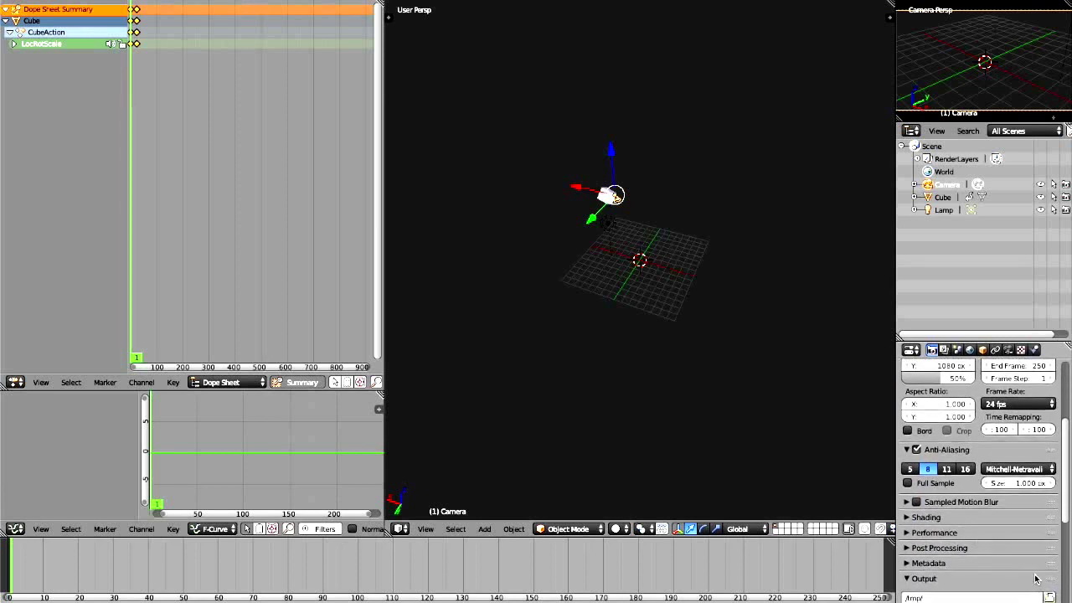
scroll(976, 524, up, 4)
scroll(993, 530, down, 3)
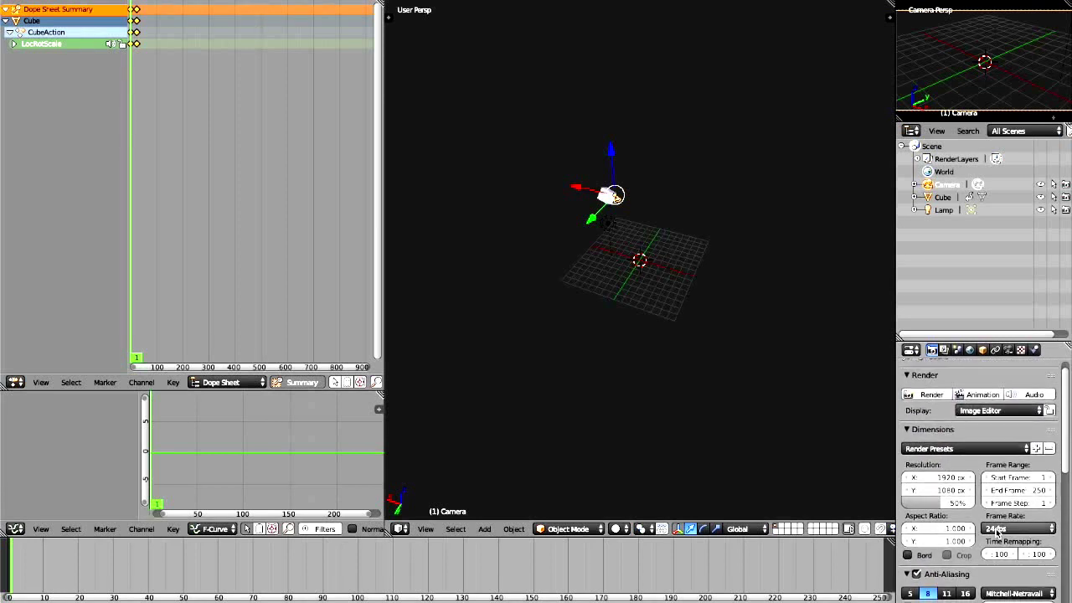
scroll(997, 534, up, 3)
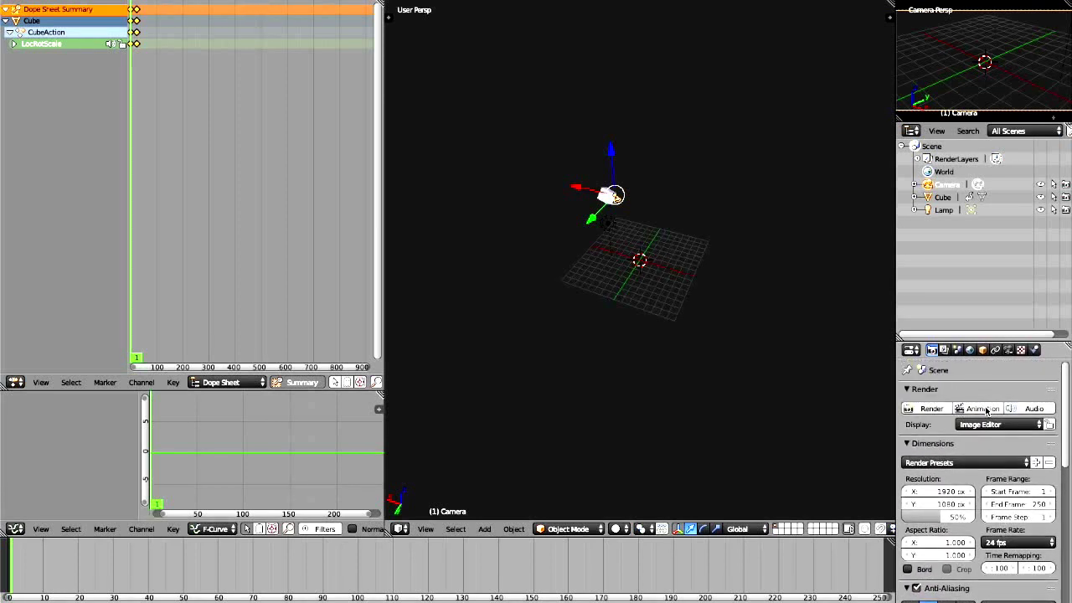
middle_drag(716, 413, 690, 398)
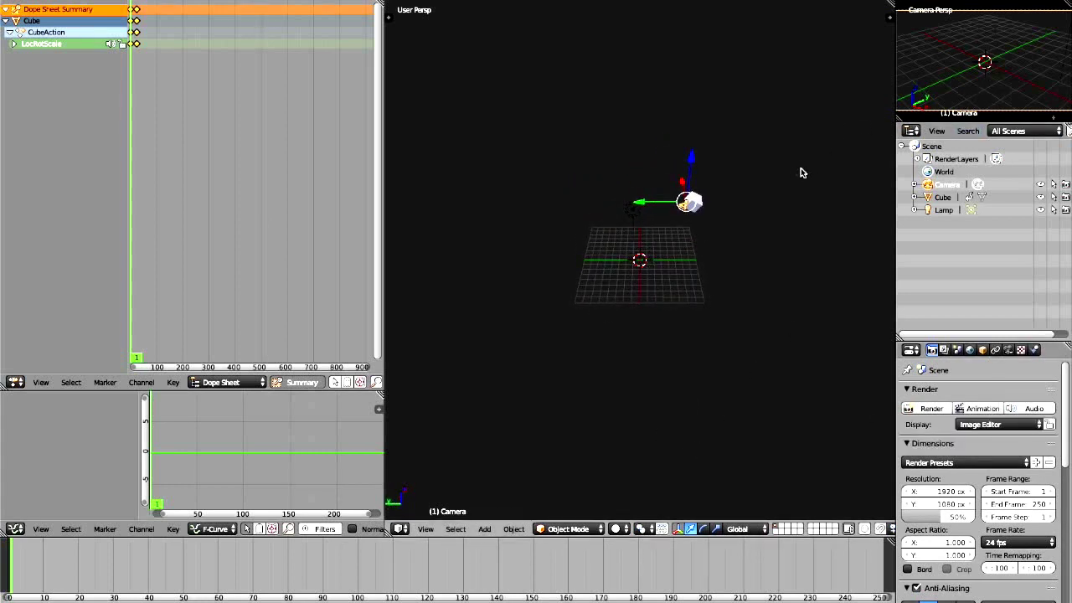
middle_drag(754, 193, 788, 220)
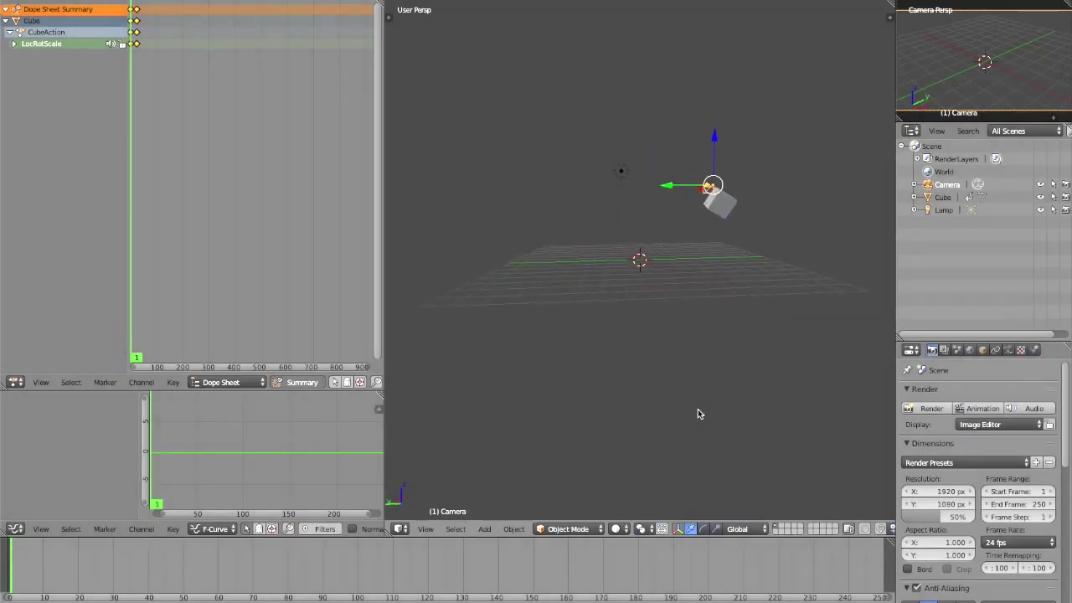
middle_drag(698, 409, 748, 390)
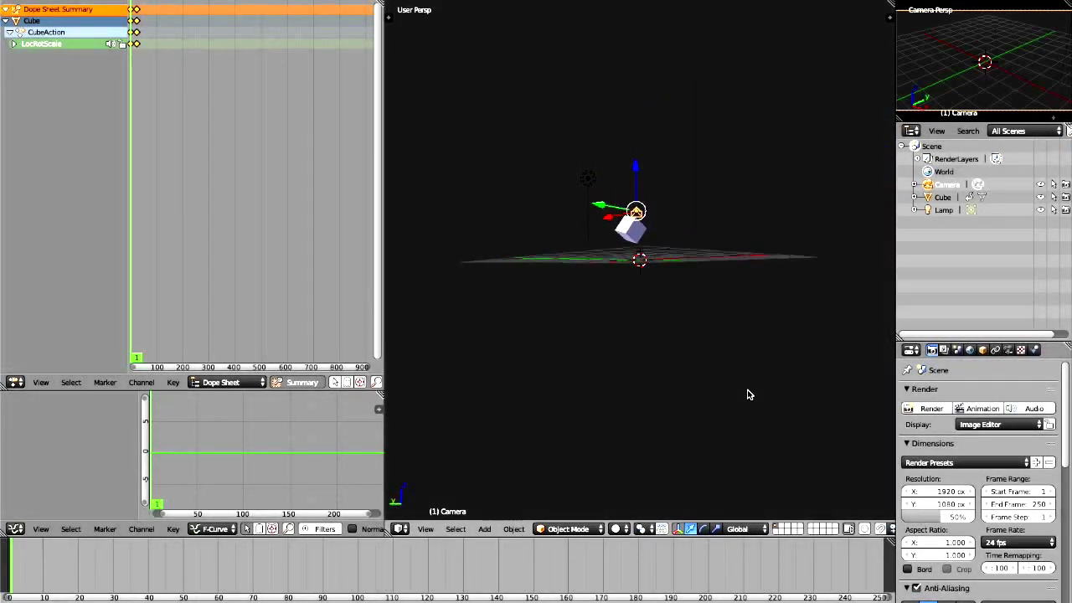
middle_drag(749, 394, 750, 400)
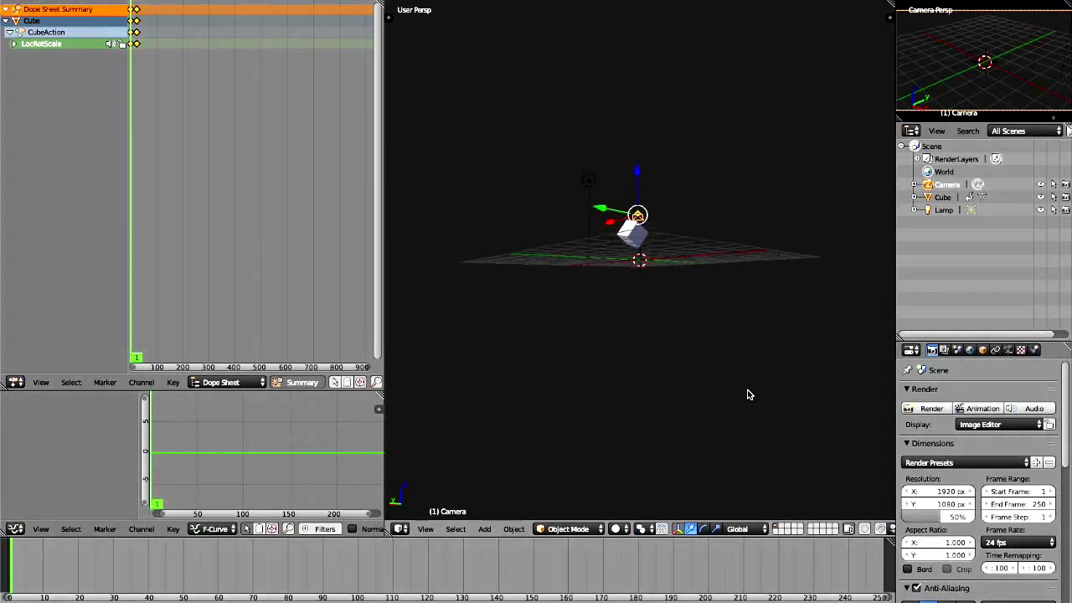
mouse_move(750, 395)
middle_down()
mouse_move(747, 429)
mouse_move(578, 449)
middle_up()
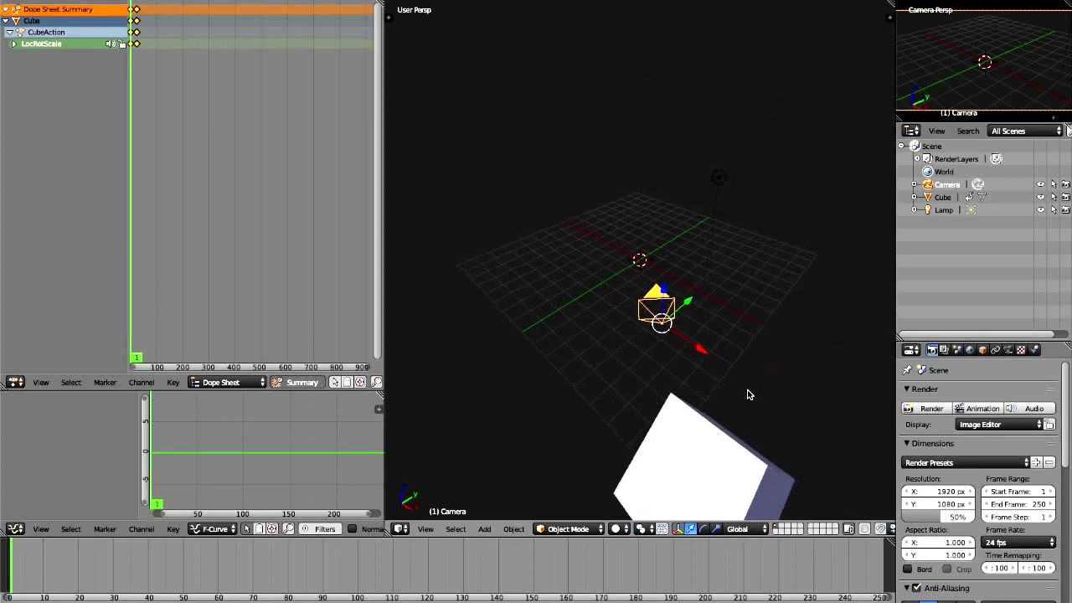